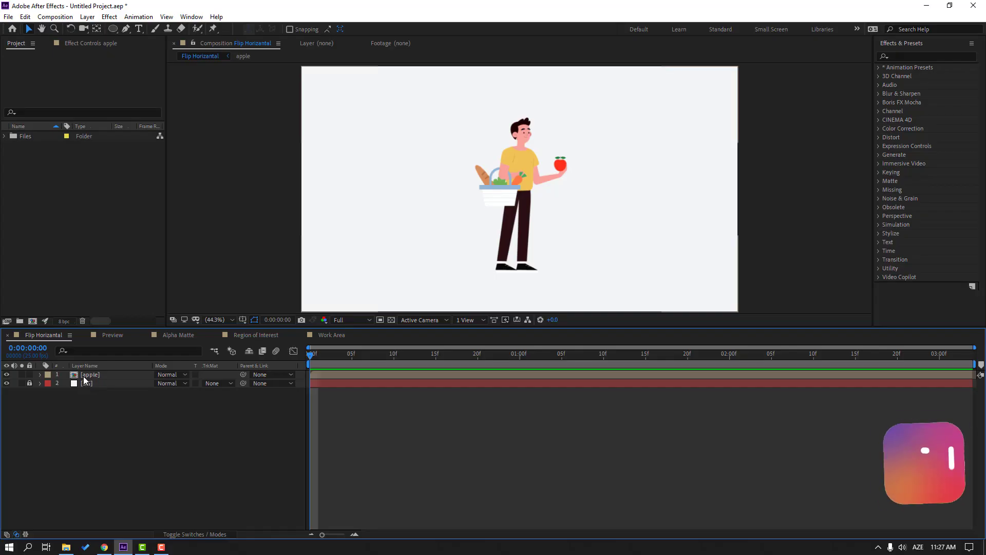
- Mirror the apple layer horizontally by dragging it across itself, then preview the mirrored animation
click(355, 376)
mouse_move(320, 358)
mouse_down()
mouse_move(867, 360)
mouse_move(326, 363)
mouse_up()
click(120, 430)
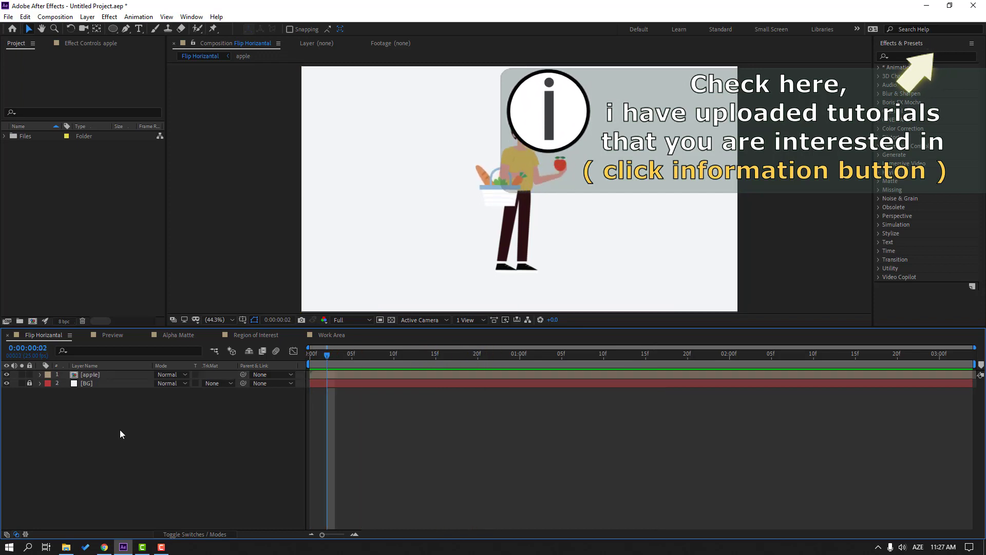
click(77, 375)
key(comma)
key(comma)
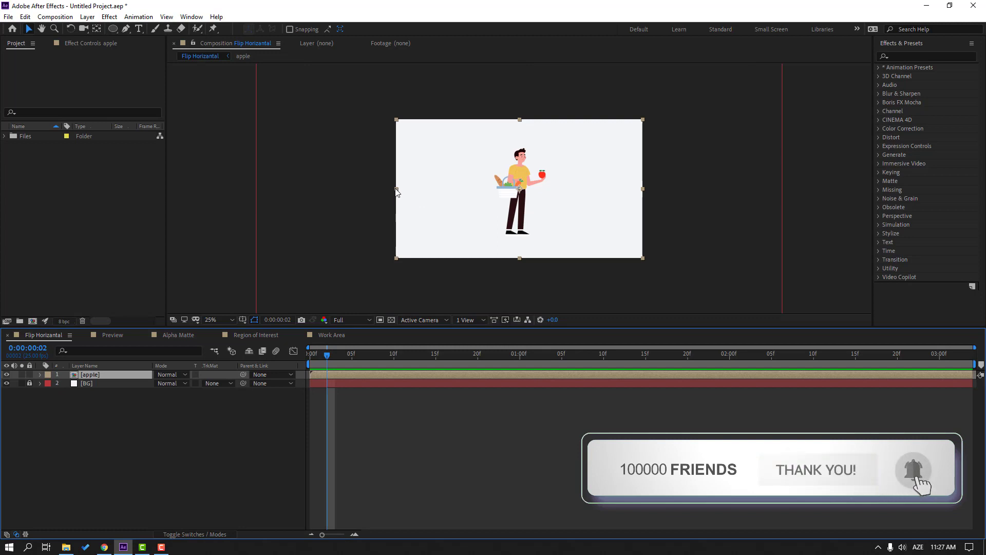
drag(399, 190, 641, 198)
key(period)
key(period)
drag(334, 354, 800, 359)
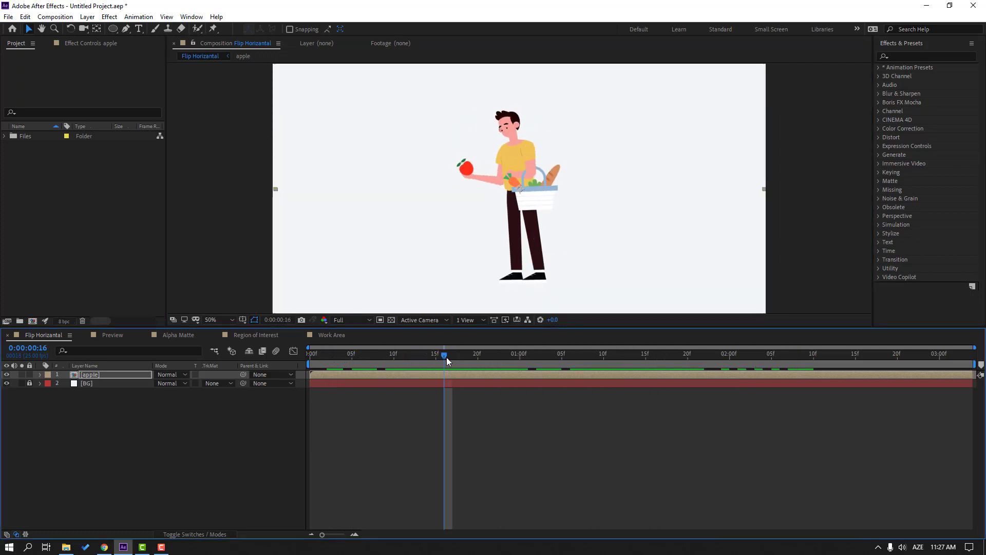
key(space)
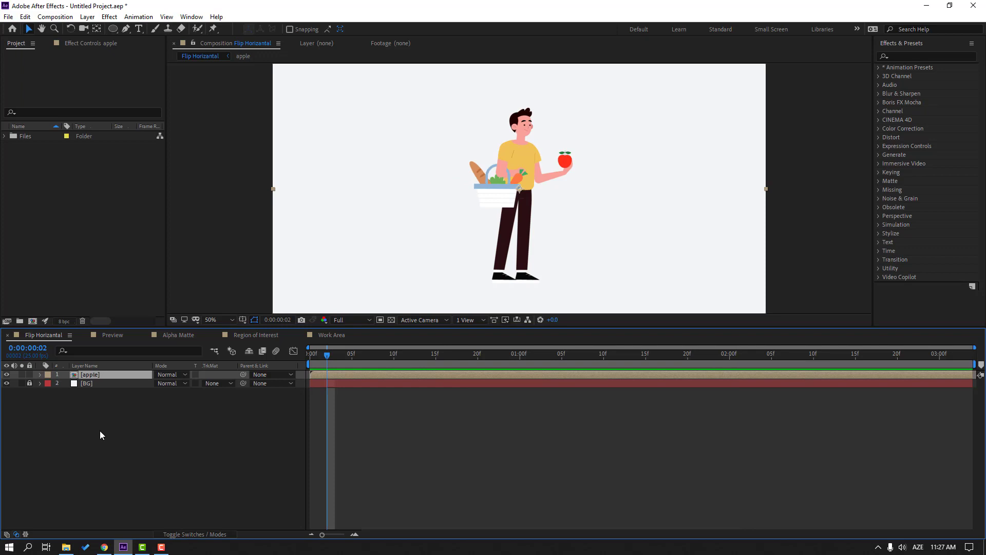
- Flip the apple layer horizontally from its layer options, scrub the result, then undo the flip
right_click(86, 378)
mouse_move(194, 138)
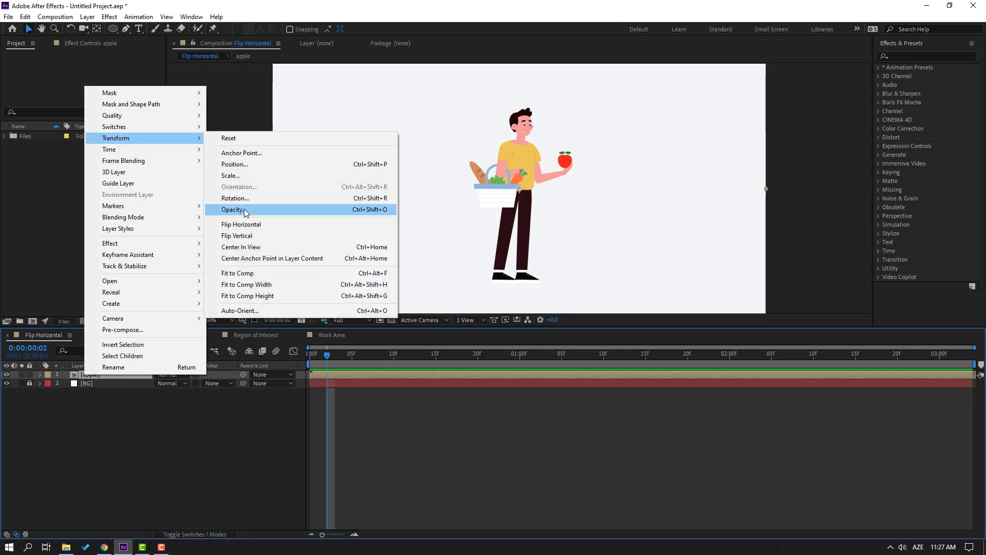
click(272, 224)
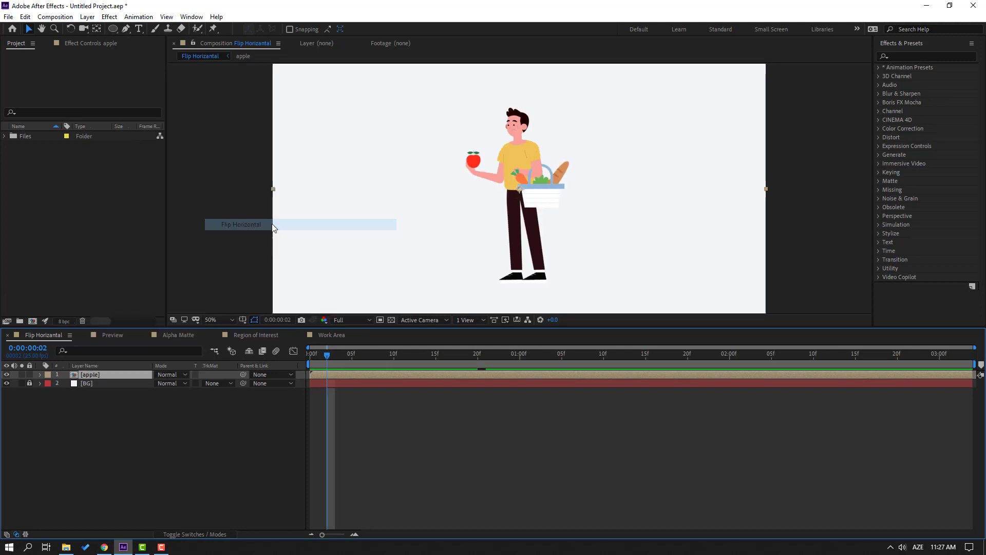
drag(327, 354, 48, 400)
key(space)
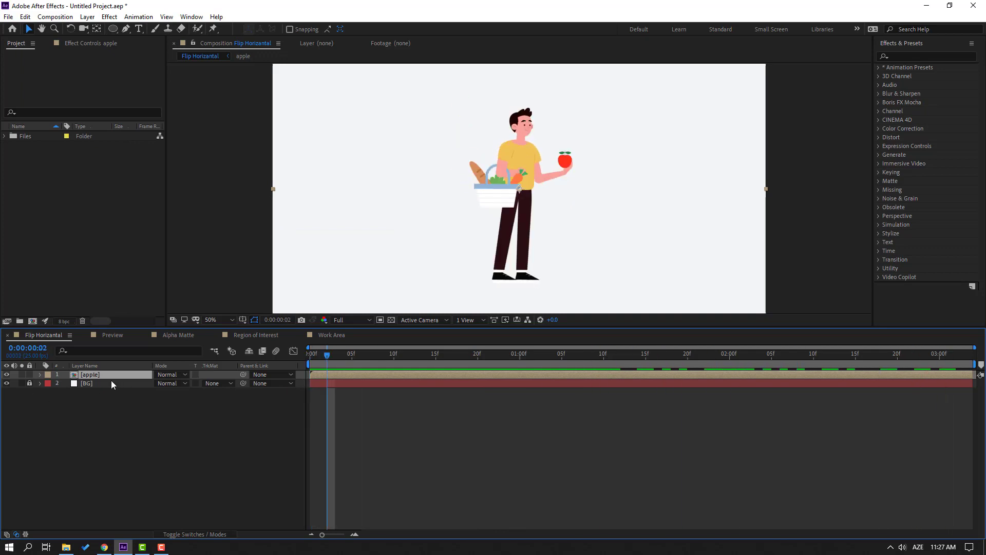
- Preview the apple flipped upside down and undo it, then play the dad animation with all layers selected
right_click(89, 378)
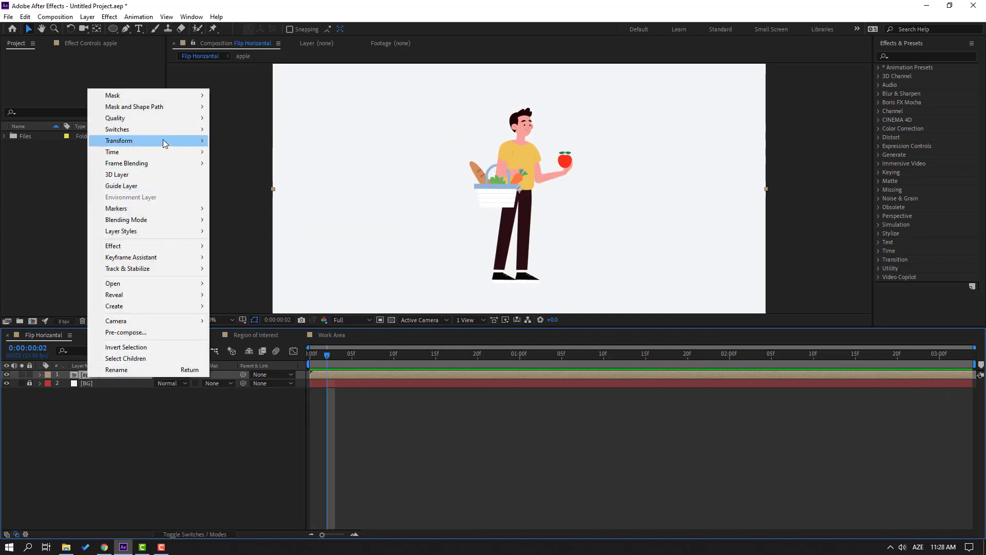
mouse_move(163, 141)
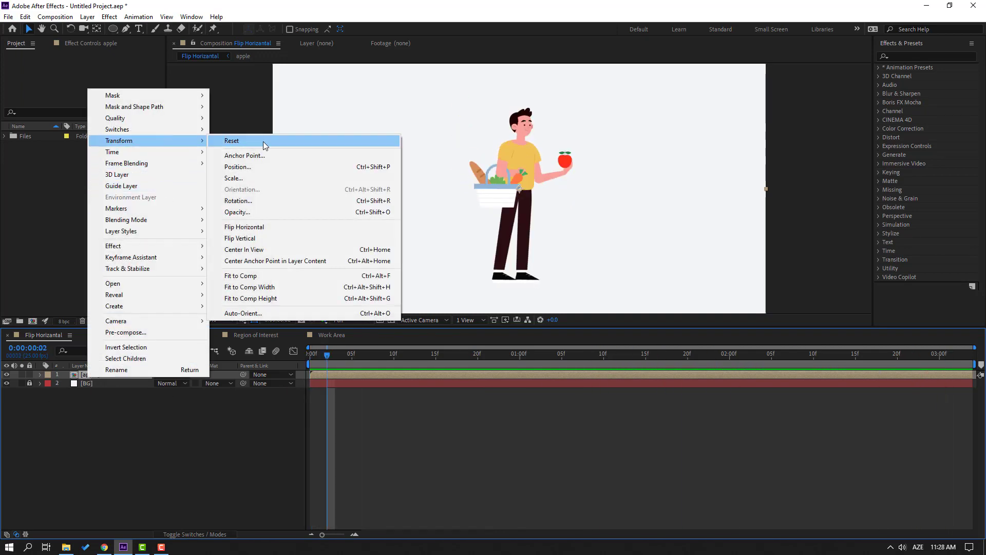
click(254, 238)
key(space)
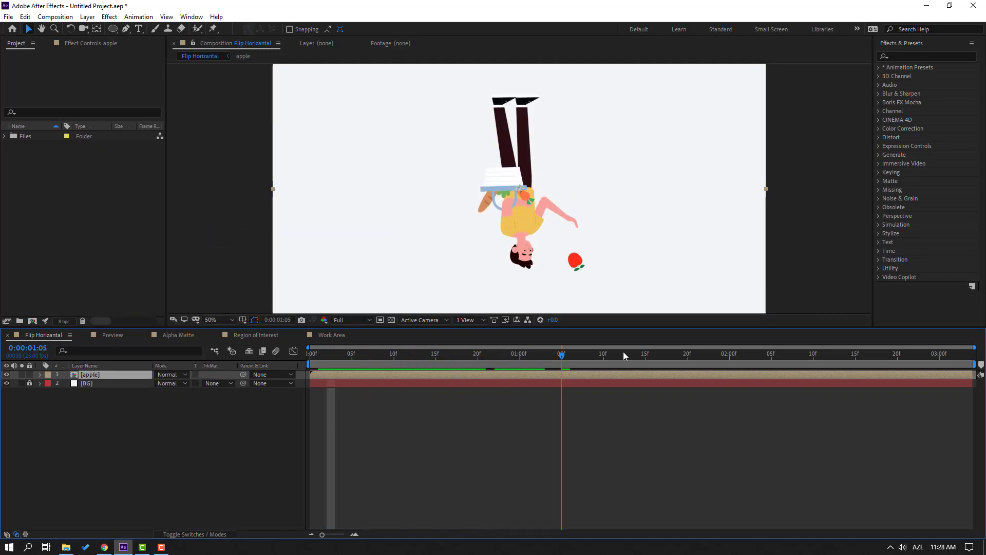
key(space)
key(ctrl+z)
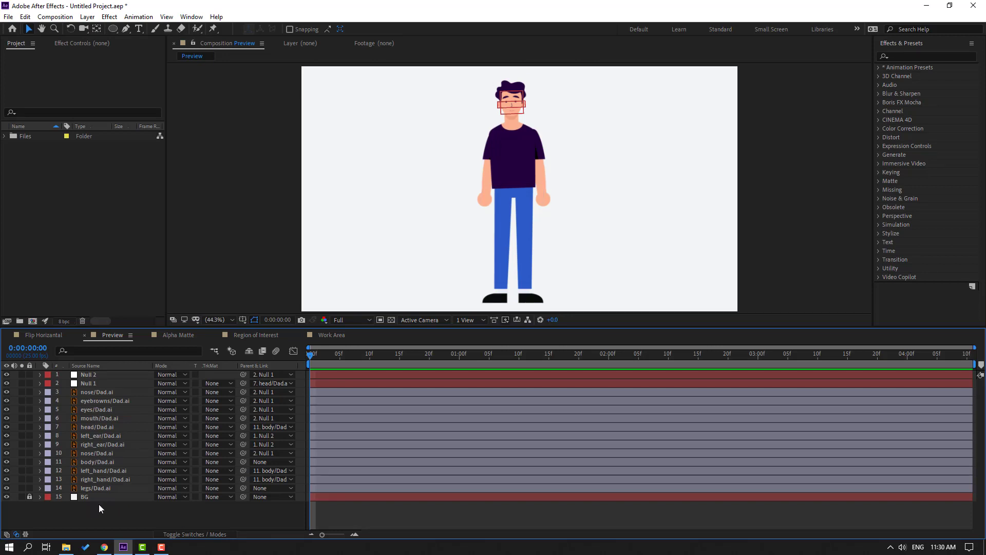
key(ctrl+a)
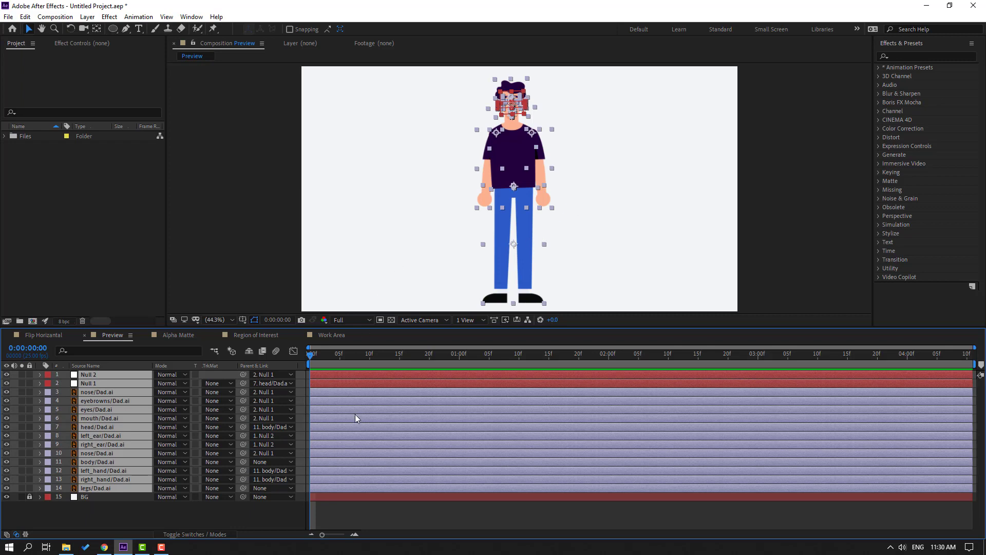
key(space)
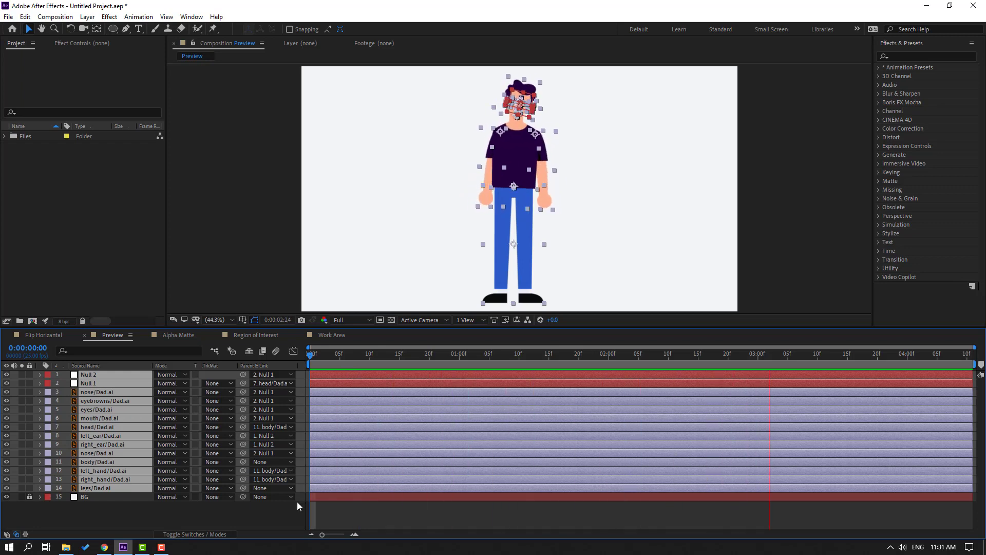
- Open the Preview panel, select layers 1–14, and play with layer overlays and handles shown
click(329, 358)
click(179, 526)
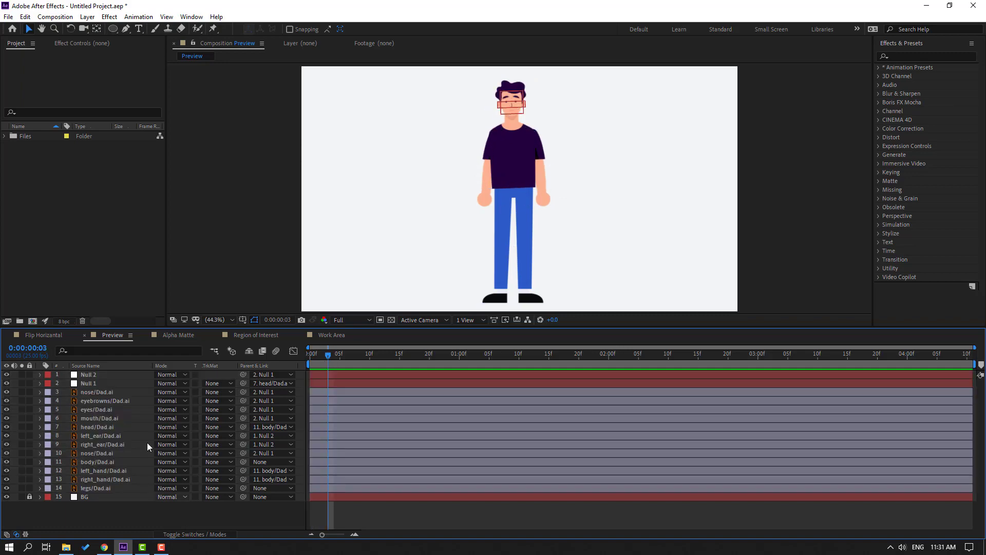
click(192, 17)
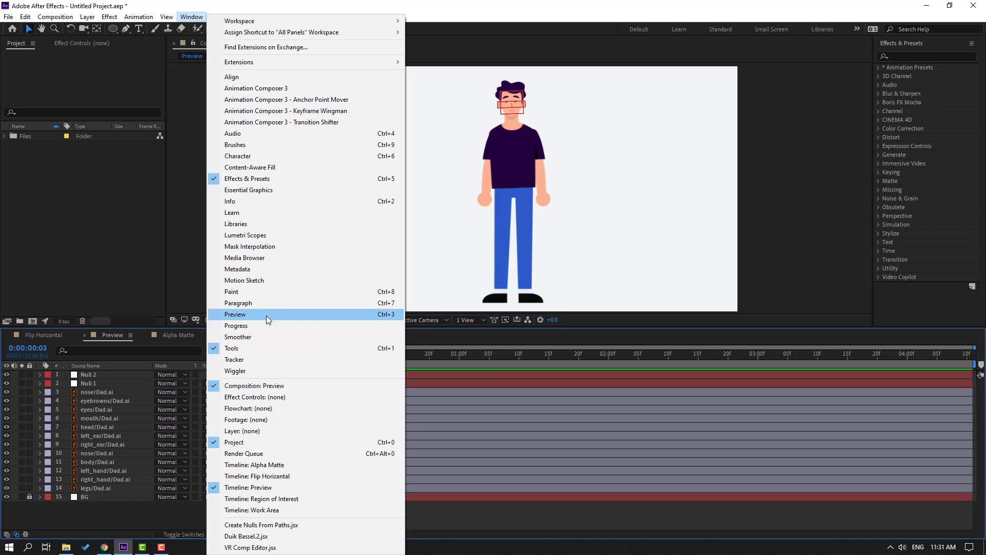
click(387, 314)
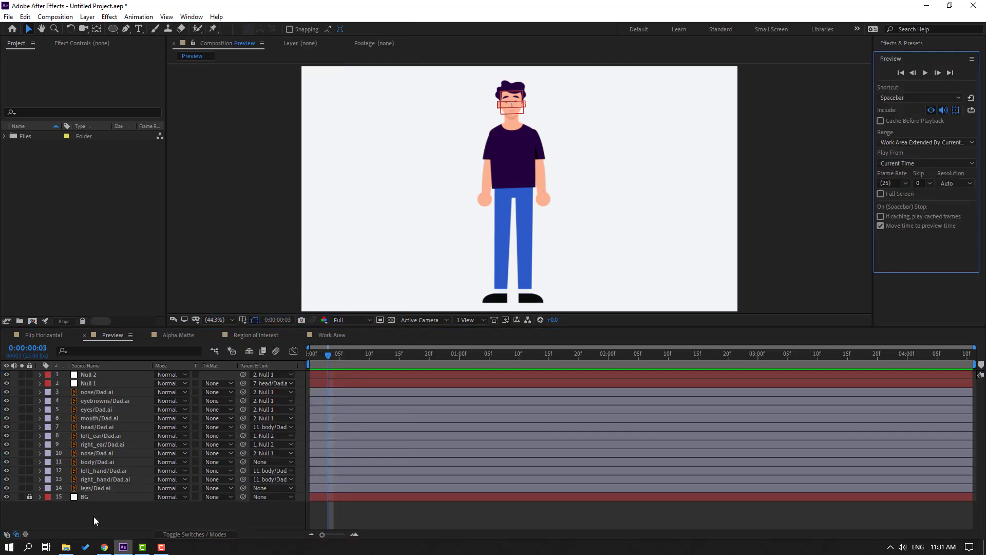
drag(93, 517, 125, 367)
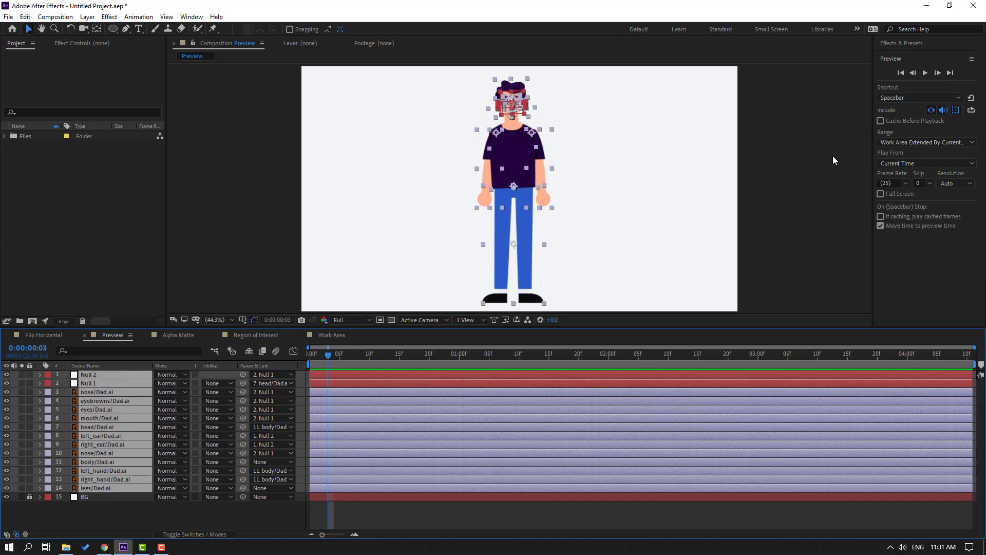
click(956, 114)
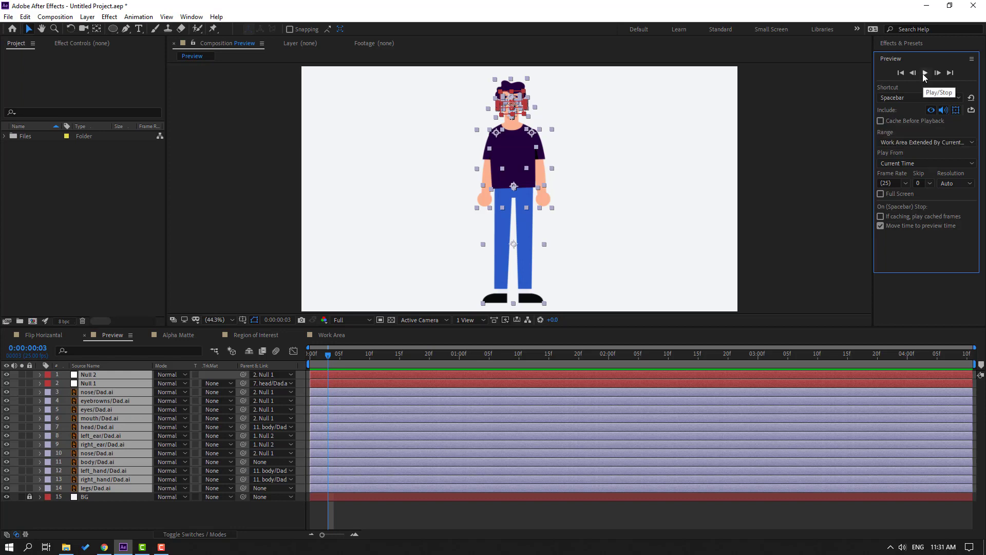
click(924, 74)
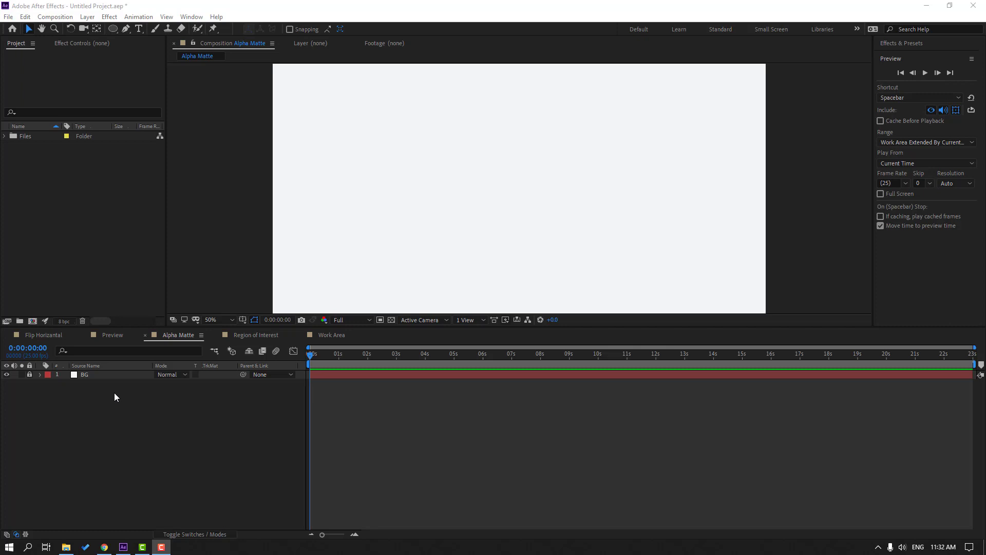
- Draw a light-blue filled circle near the top centre of the comp
mouse_move(113, 29)
mouse_down()
mouse_move(128, 54)
mouse_move(166, 59)
mouse_up()
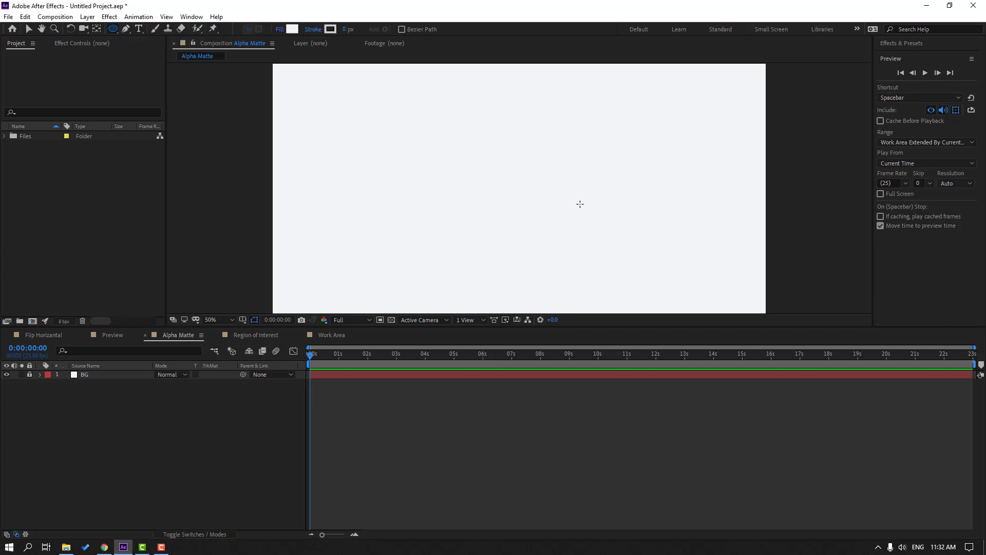
drag(444, 103, 577, 235)
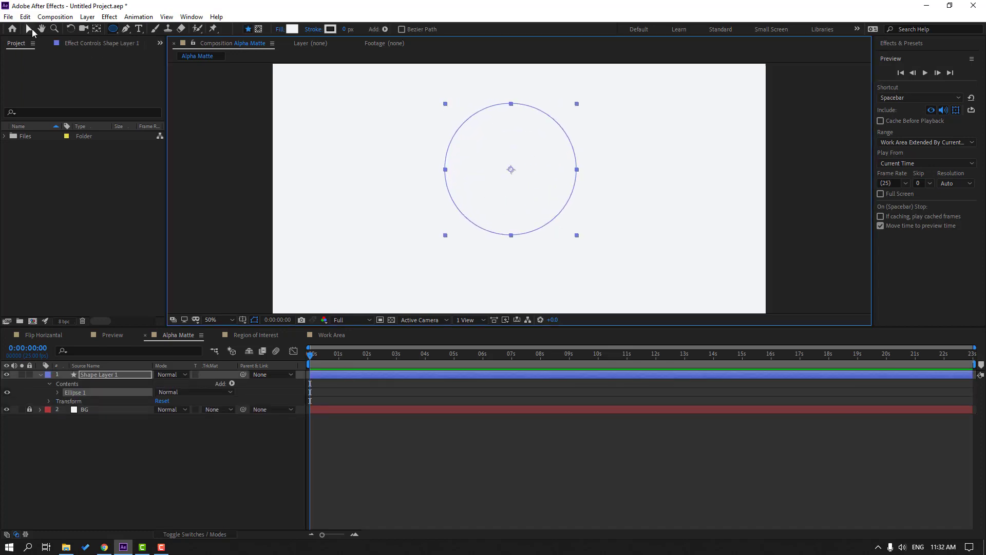
click(31, 29)
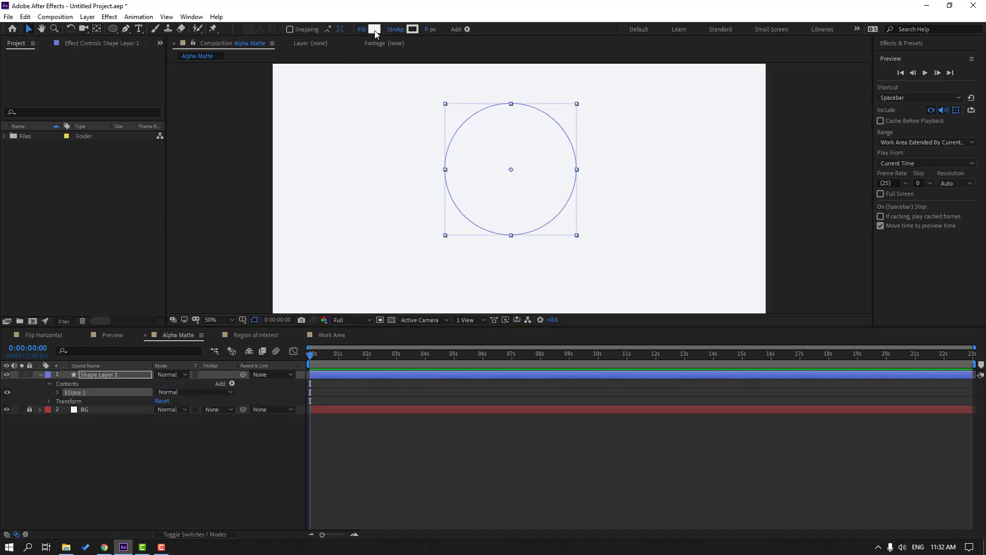
click(374, 29)
drag(543, 371, 509, 355)
click(663, 354)
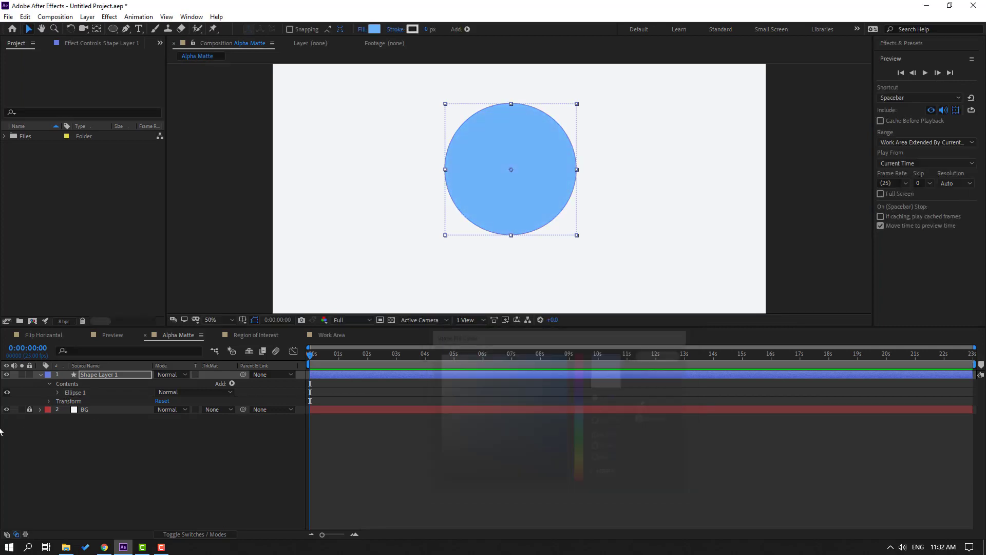
- Rename Shape Layer 1 to circle_main
click(40, 374)
click(93, 377)
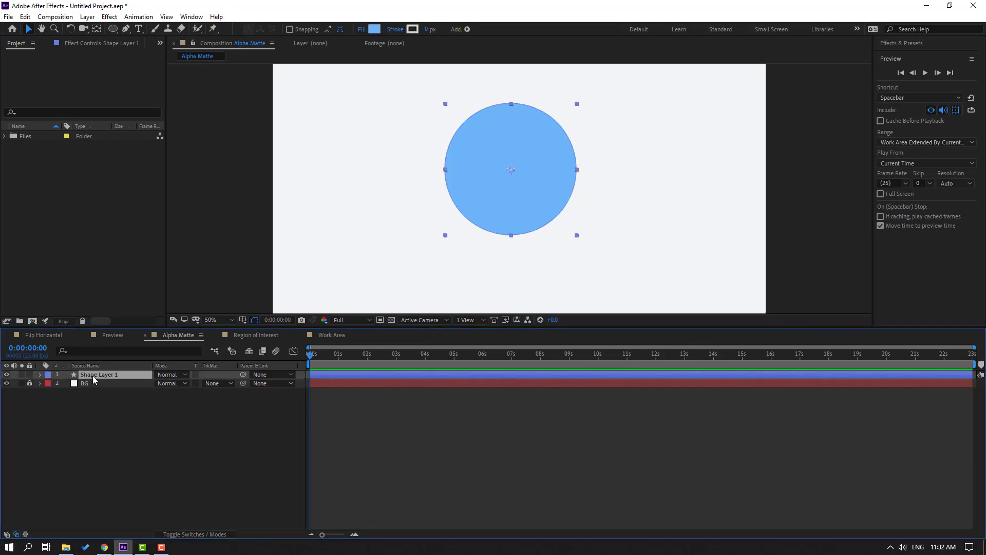
key(Return)
text(c)
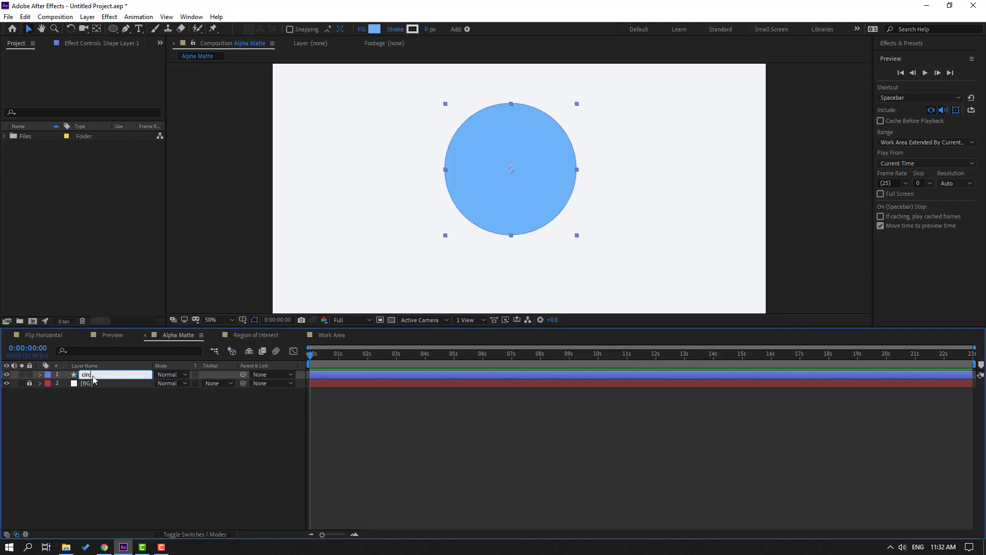
text(iccle_main)
key(Return)
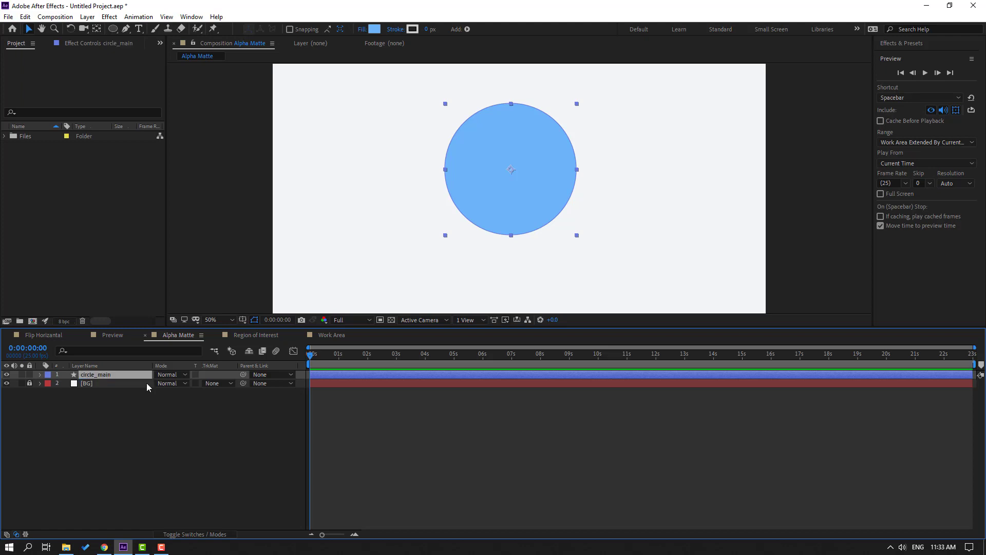
- Duplicate circle_main, scale the copy to 83%, and rename it circle_matte
click(81, 406)
click(97, 375)
key(ctrl+d)
key(s)
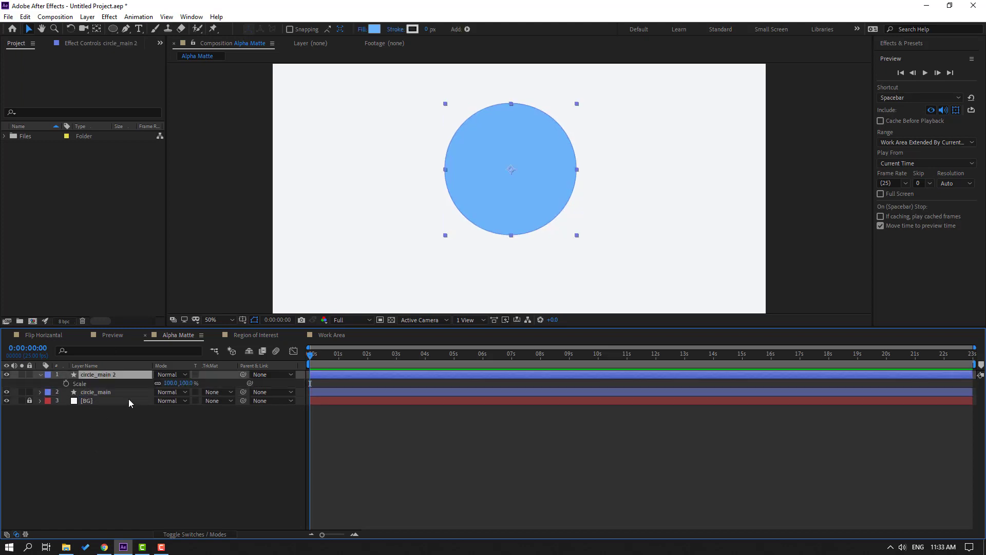
drag(170, 383, 160, 384)
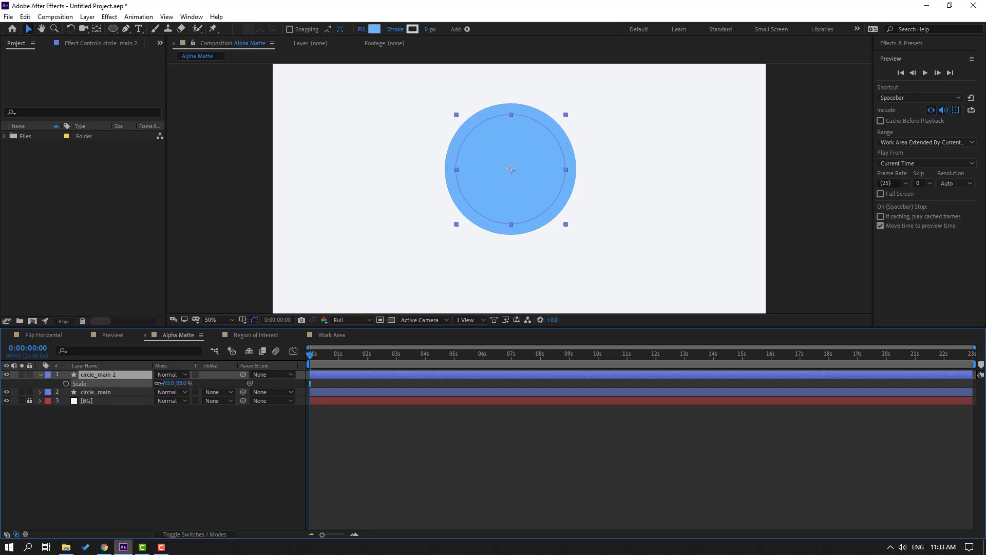
click(40, 375)
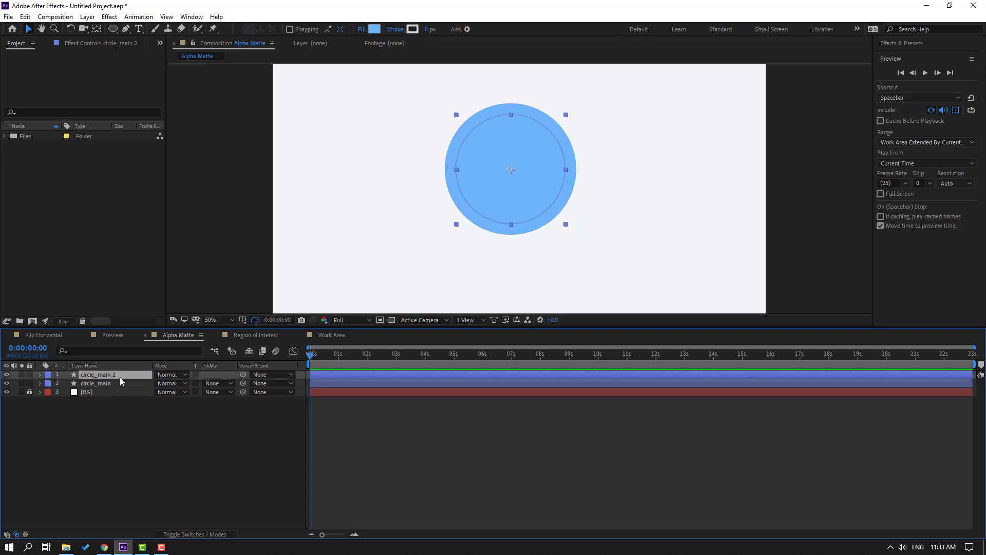
key(Return)
drag(98, 375, 184, 375)
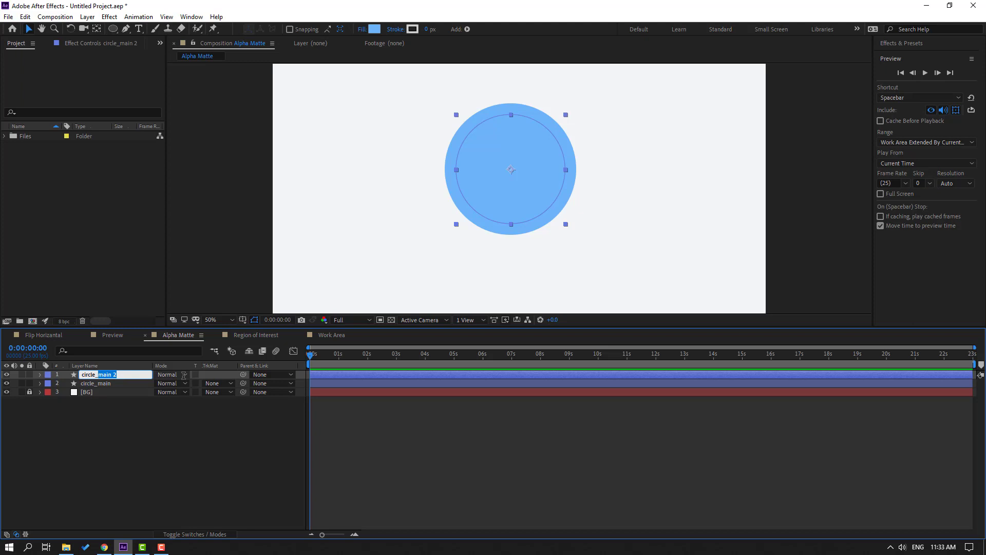
text(matte)
key(Return)
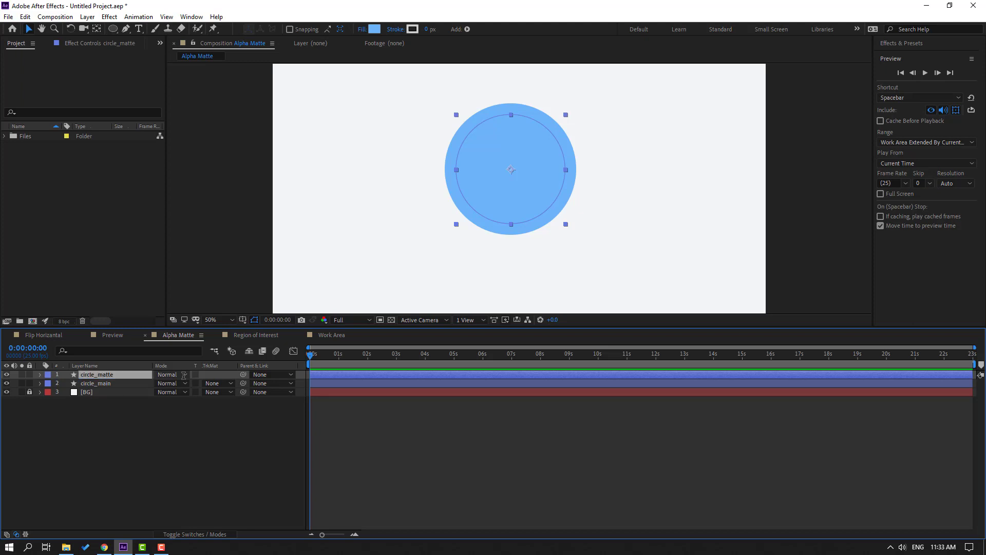
- Duplicate circle_main again as circle_main 2 and move circle_matte below it
click(94, 446)
click(99, 386)
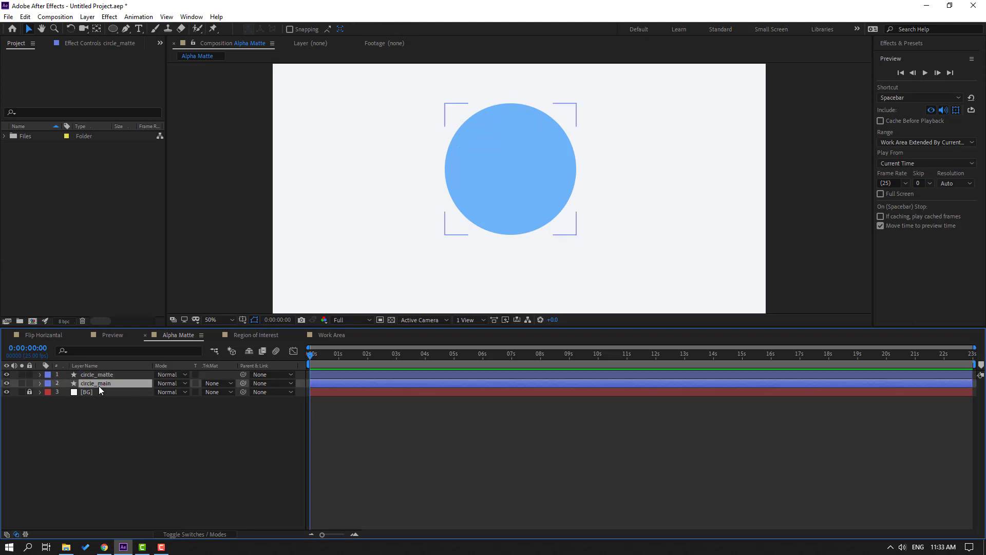
key(ctrl+d)
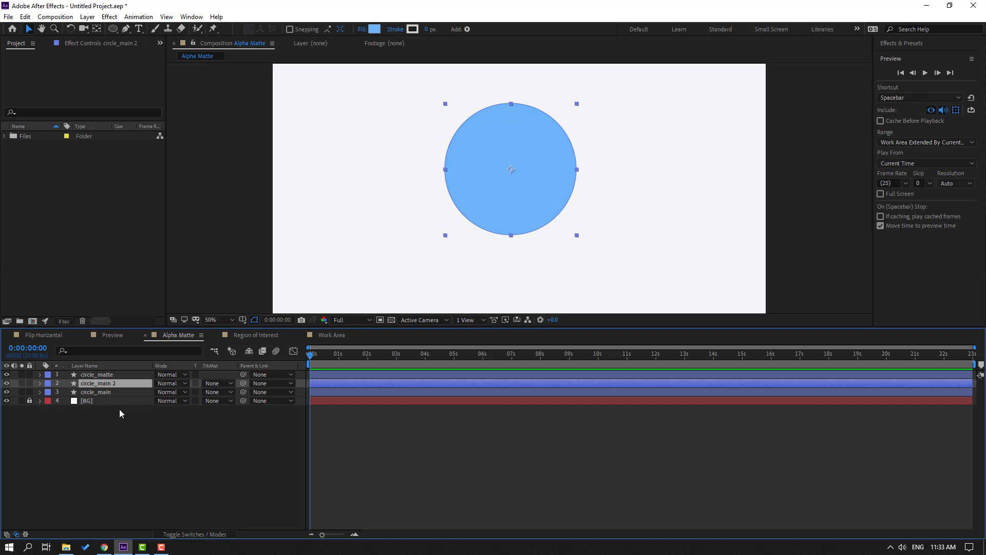
click(98, 375)
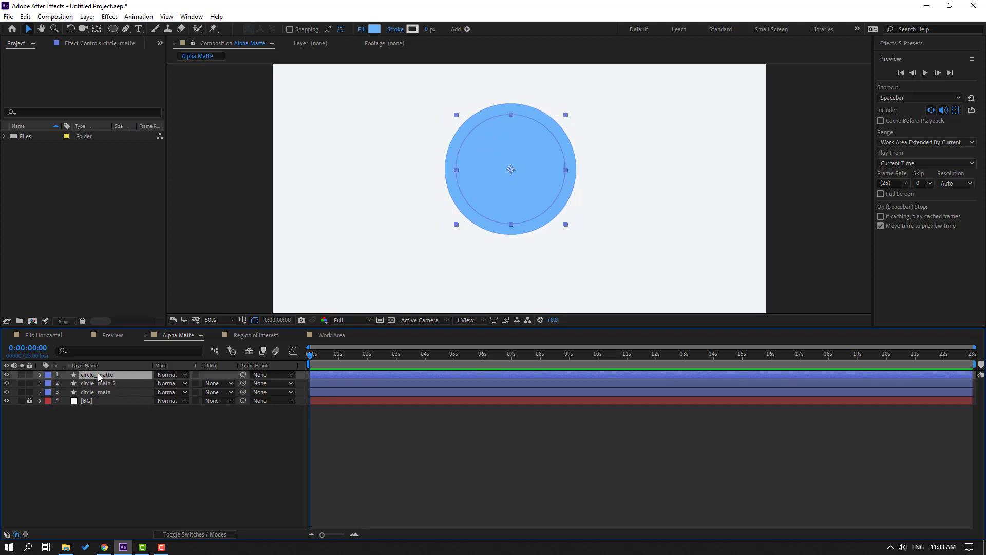
mouse_move(98, 374)
mouse_down()
mouse_move(114, 390)
mouse_move(104, 390)
mouse_up()
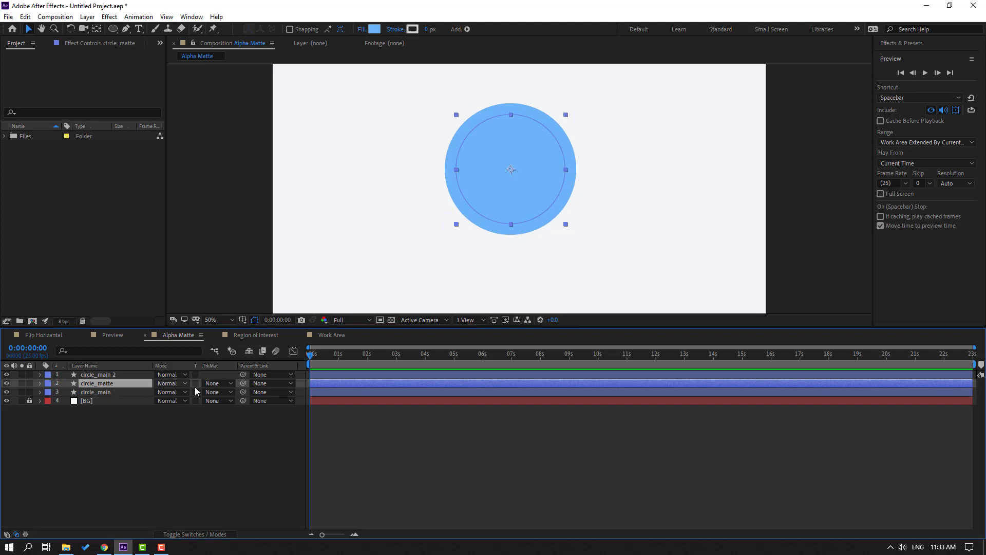
- Show the Track Matte column and set circle_matte to Alpha Matte "circle_main 2"
click(187, 537)
click(187, 536)
click(187, 537)
click(187, 537)
click(218, 385)
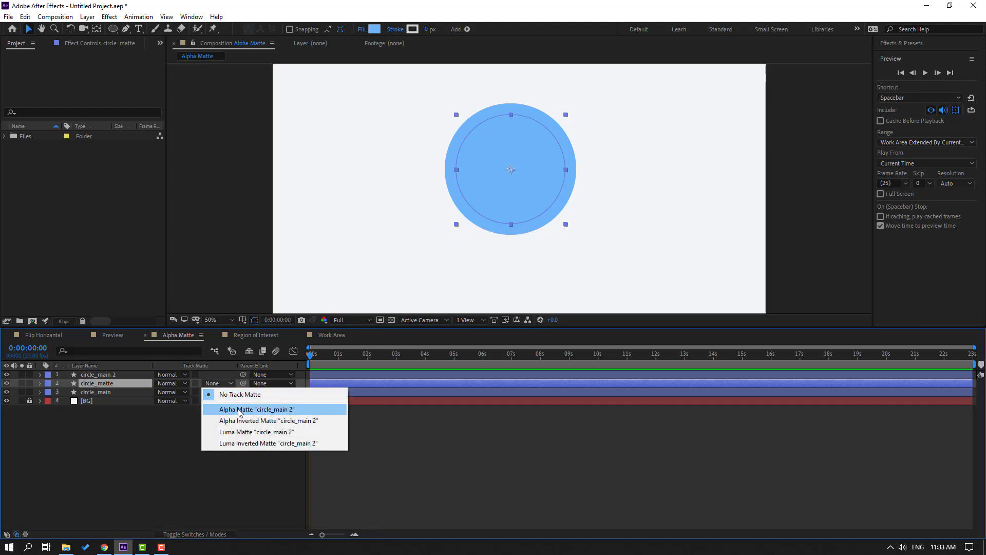
click(296, 411)
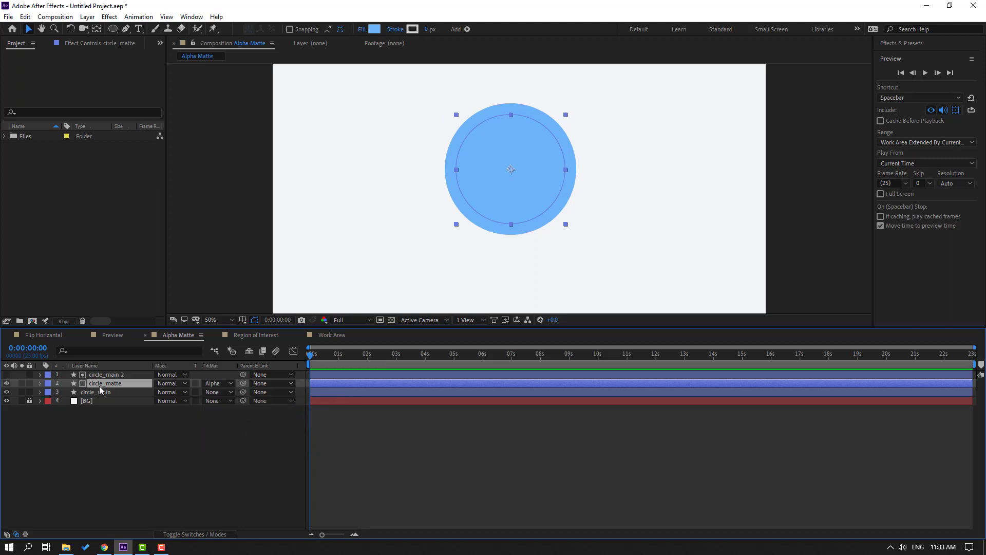
- Fill the matte circle with the sampled background grey F4F5F6 and offset it right of the blue circle
drag(510, 167, 579, 170)
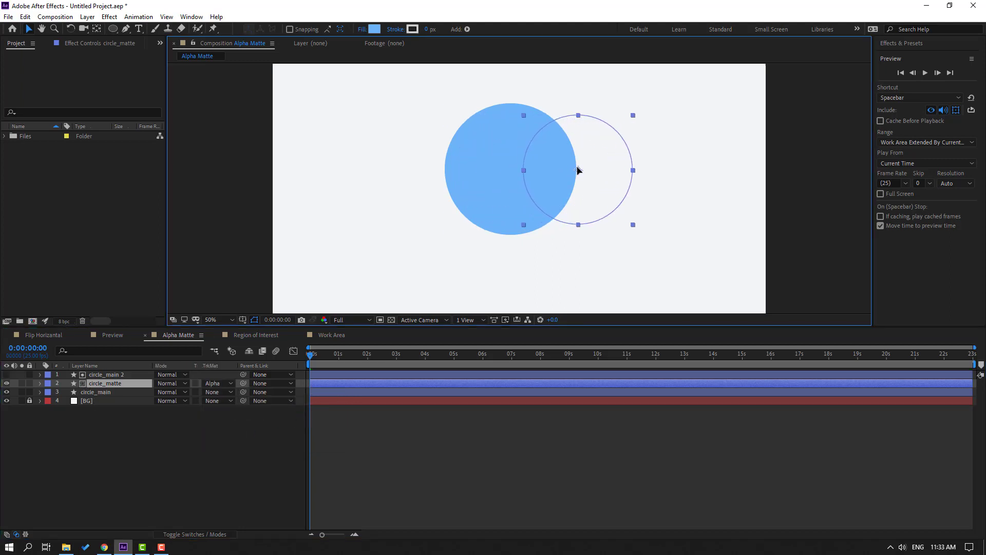
click(375, 30)
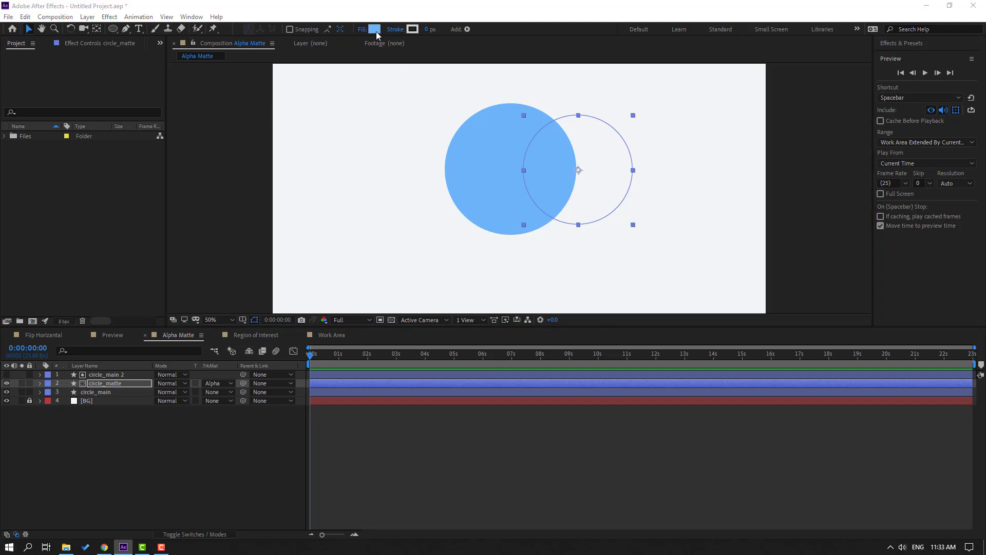
click(645, 405)
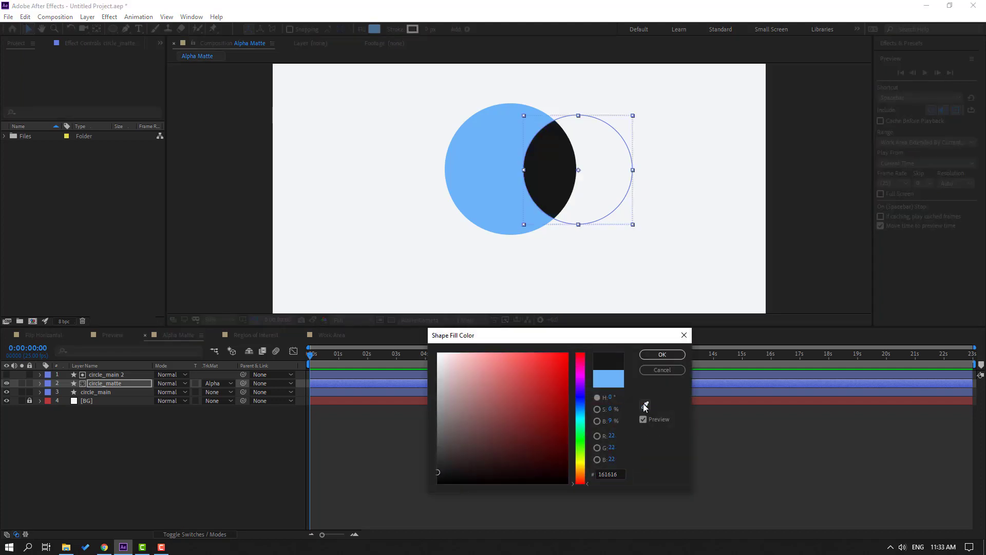
click(382, 224)
click(662, 355)
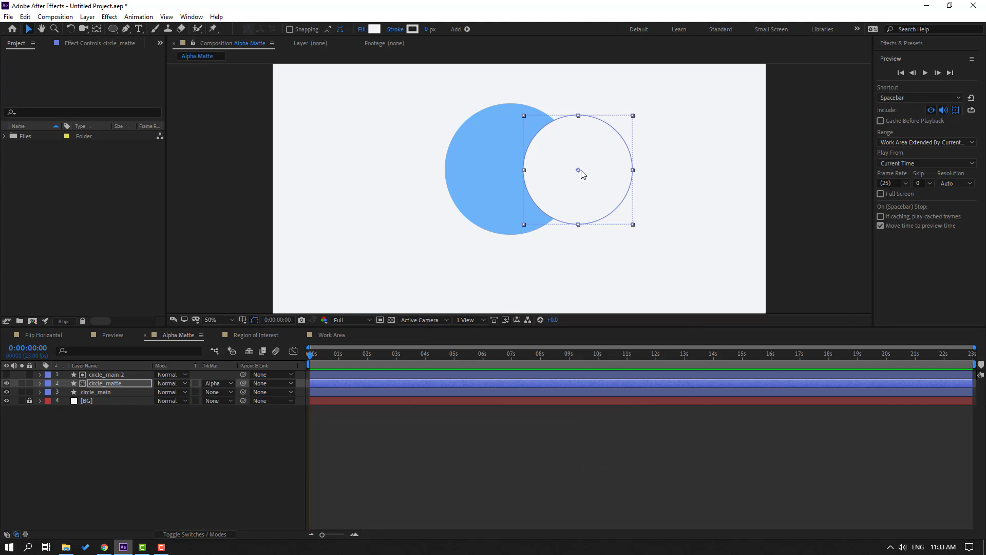
mouse_move(579, 173)
mouse_down()
mouse_move(548, 170)
mouse_move(577, 172)
mouse_up()
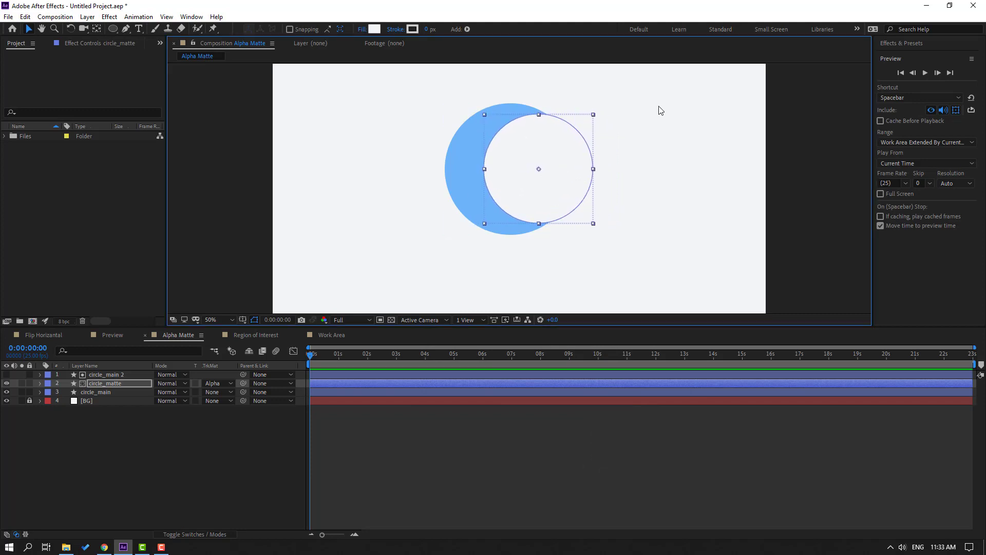
- Set circle_main 2's scale to 102%
scroll(596, 191, up, 6)
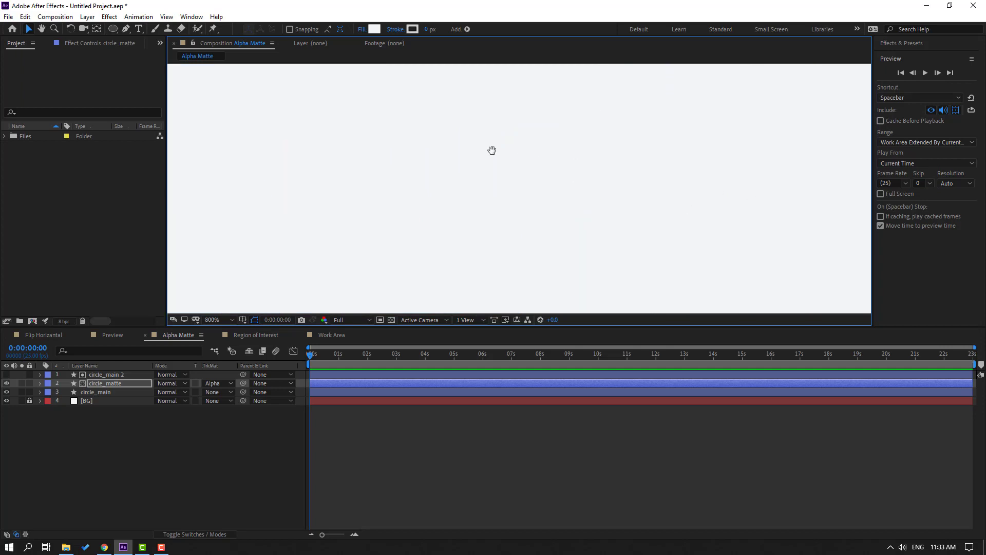
drag(679, 226, 489, 216)
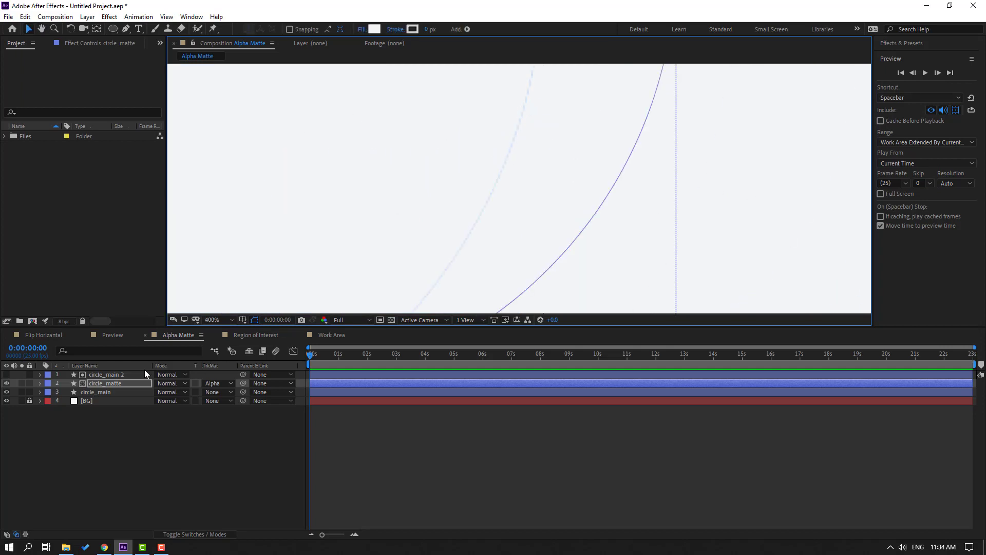
click(103, 375)
key(s)
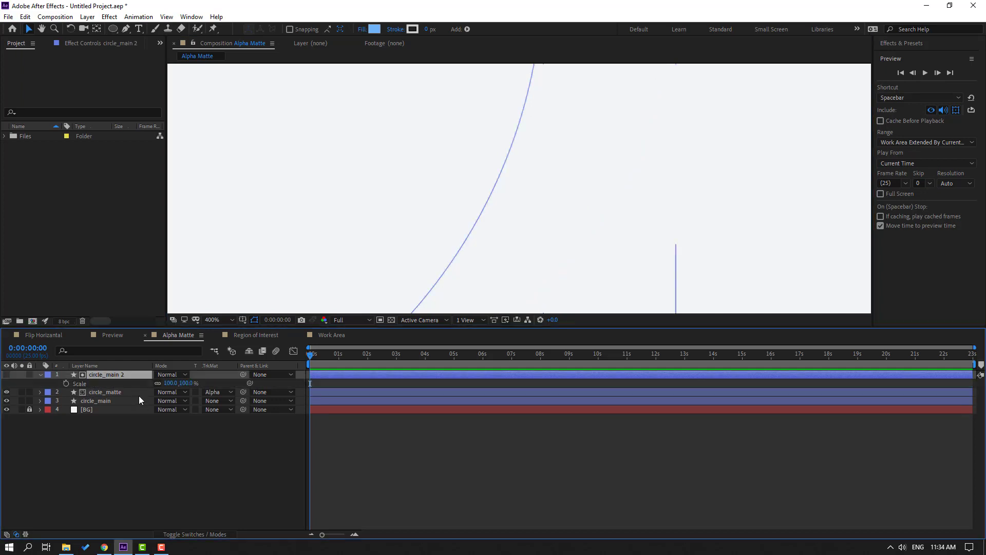
click(170, 383)
text(102)
click(176, 528)
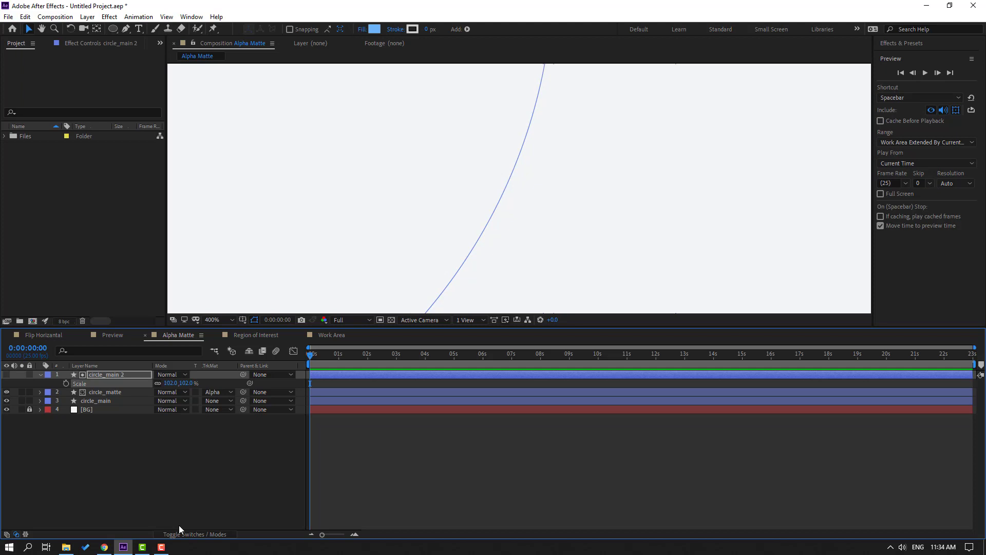
scroll(399, 260, down, 6)
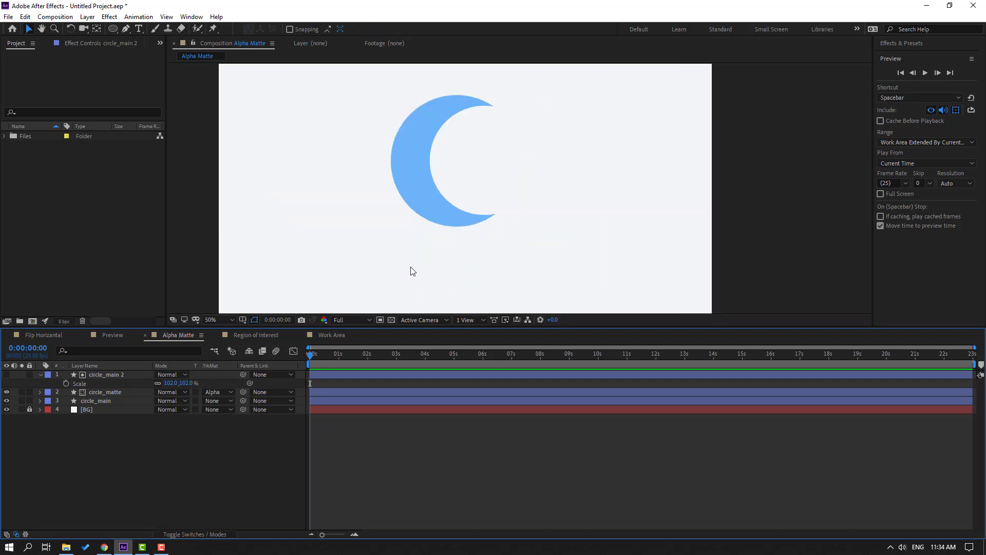
click(40, 375)
- Enlarge circle_matte to 105% and adjust its position to keep a thin crescent
click(98, 385)
key(s)
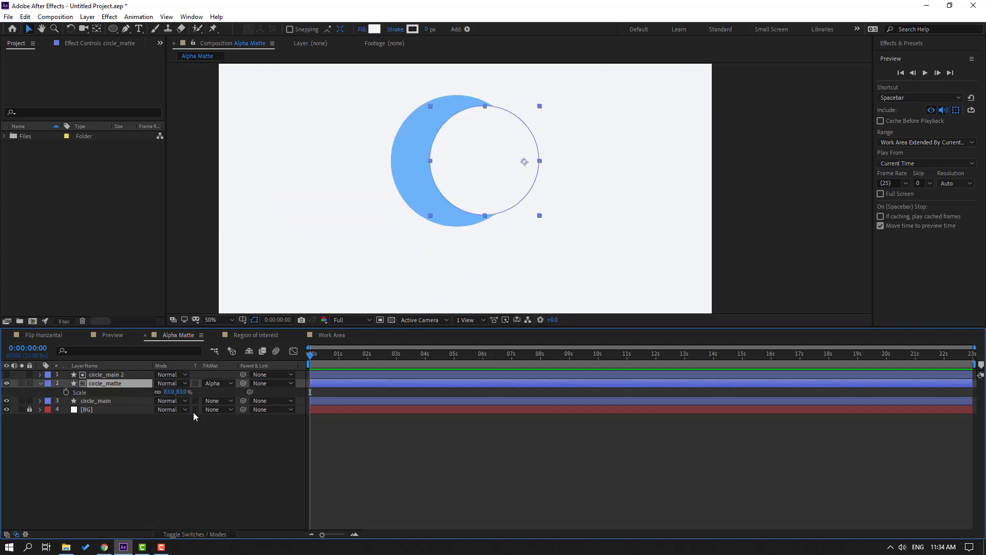
drag(167, 392, 171, 391)
key(F2)
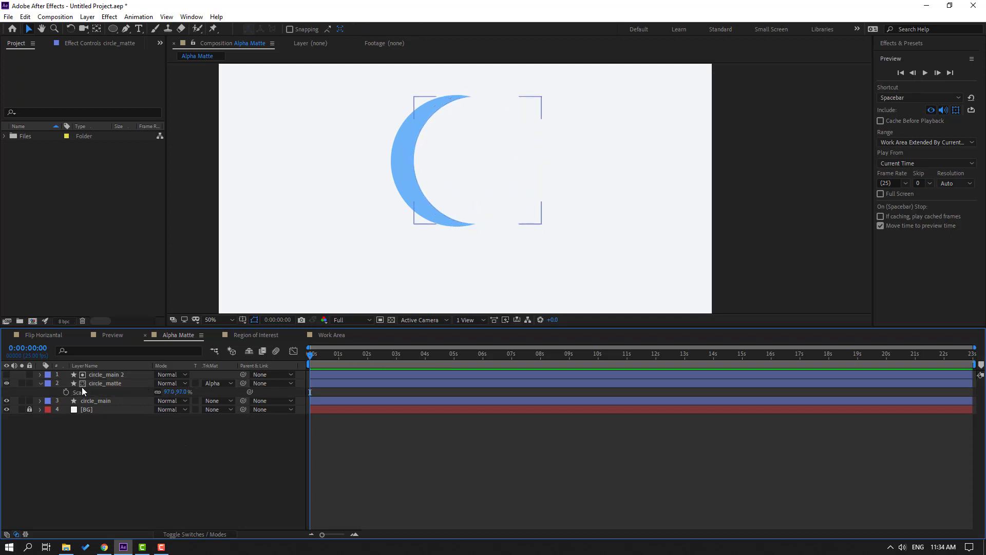
click(59, 385)
click(44, 386)
click(442, 185)
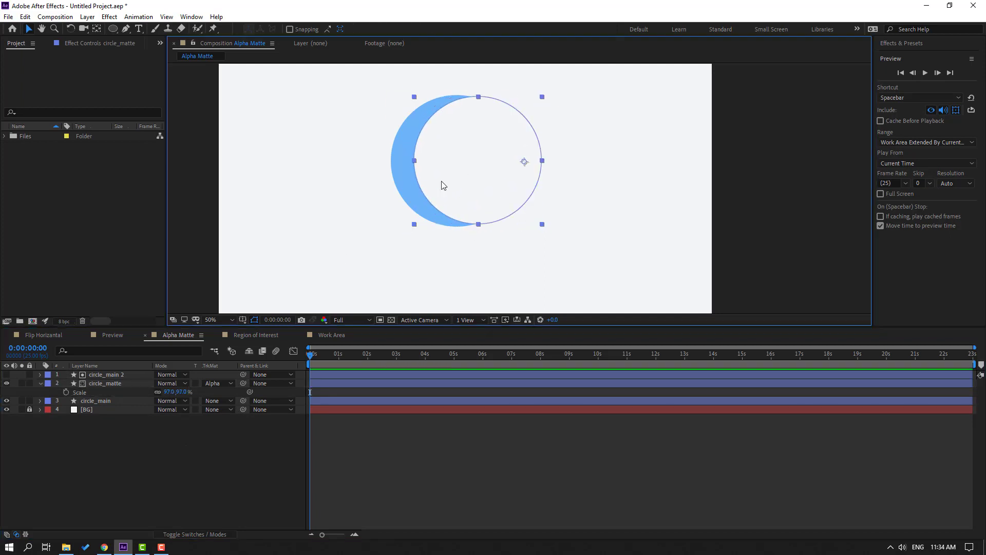
mouse_move(493, 163)
mouse_down()
mouse_move(539, 147)
mouse_move(418, 100)
mouse_move(418, 223)
mouse_move(548, 117)
mouse_move(495, 150)
mouse_up()
key(ctrl+z)
key(s)
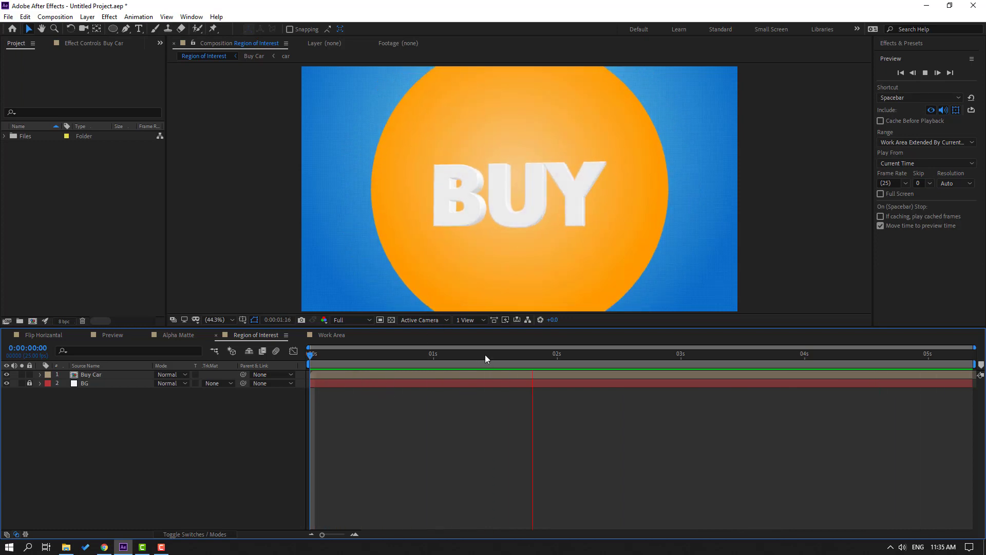
- Stop playback and draw a region of interest around the orange circle
key(space)
click(428, 364)
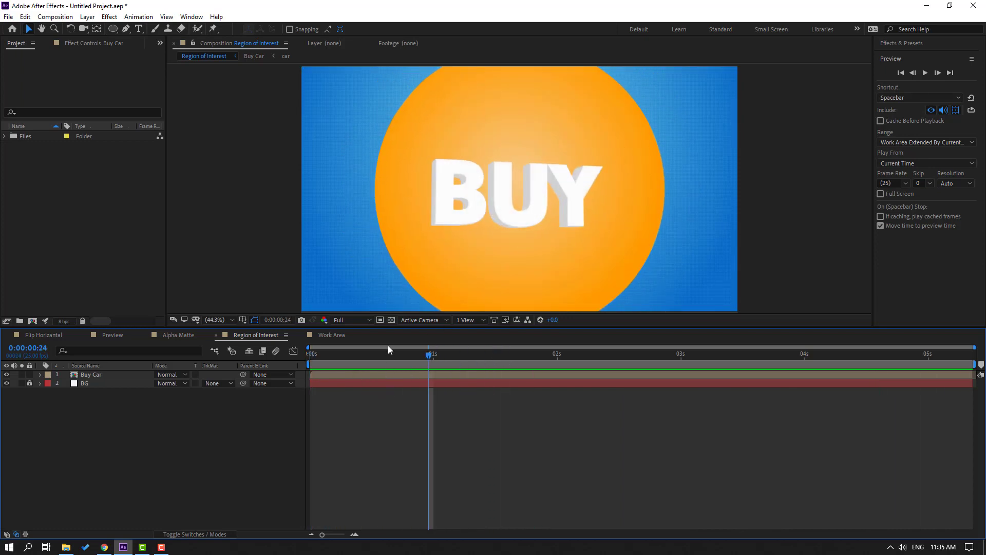
click(381, 321)
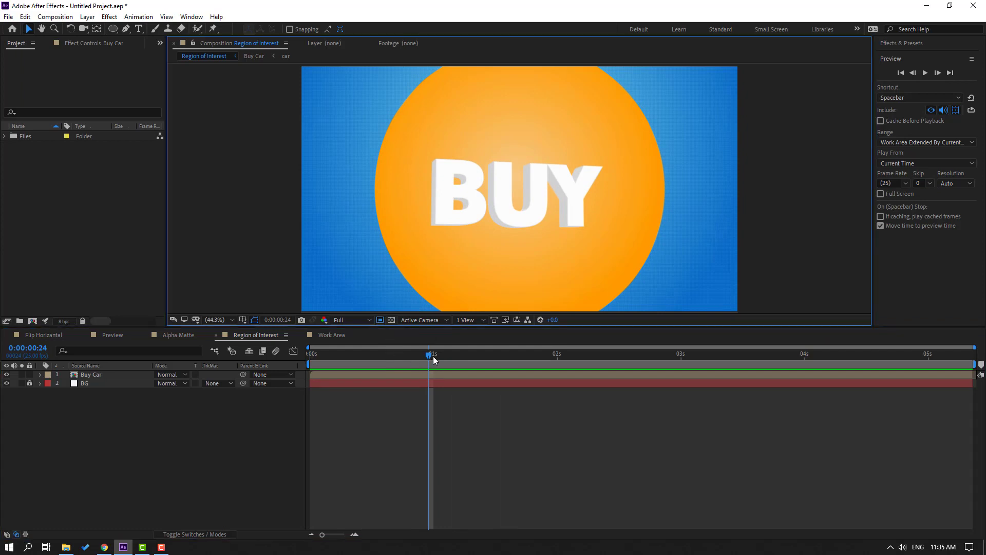
drag(433, 356, 451, 354)
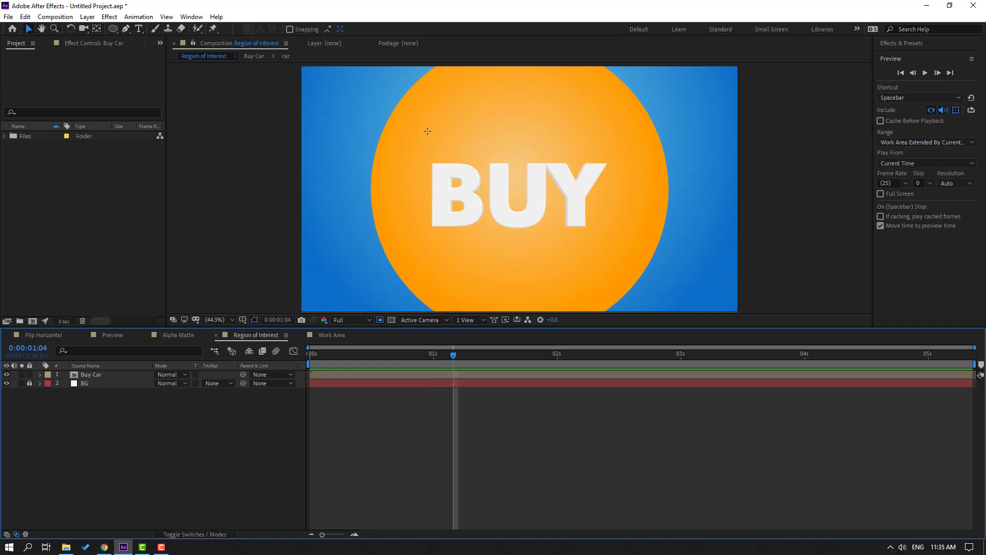
drag(401, 115, 641, 267)
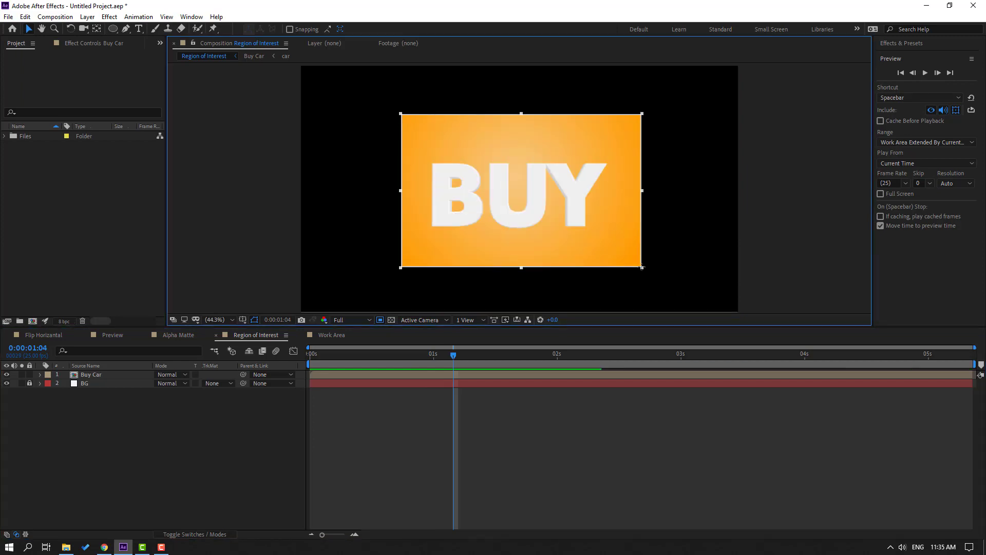
- Widen the region's left edge to show the car's front and lower its top edge
drag(442, 353, 780, 355)
drag(401, 190, 381, 190)
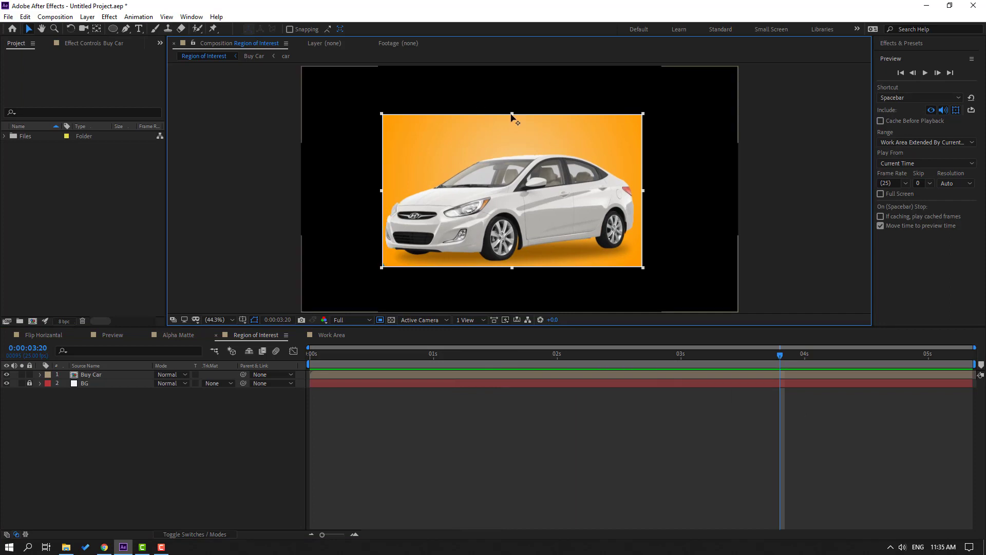
drag(513, 115, 516, 124)
mouse_move(658, 359)
mouse_down()
mouse_move(414, 357)
mouse_move(882, 352)
mouse_move(661, 354)
mouse_up()
- Crop the comp to its region of interest and confirm the 1136 × 630 size in Composition Settings
click(53, 17)
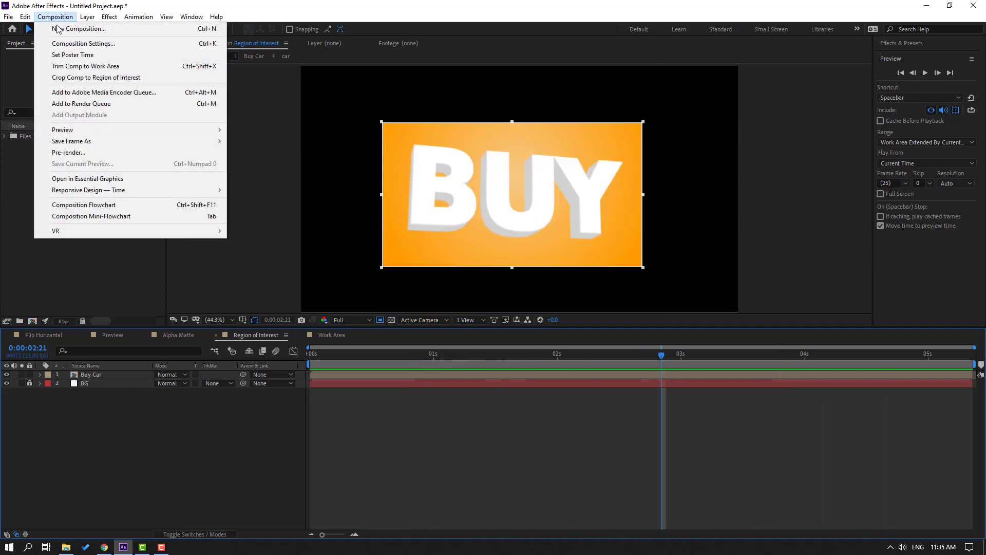
click(140, 77)
drag(550, 361, 260, 364)
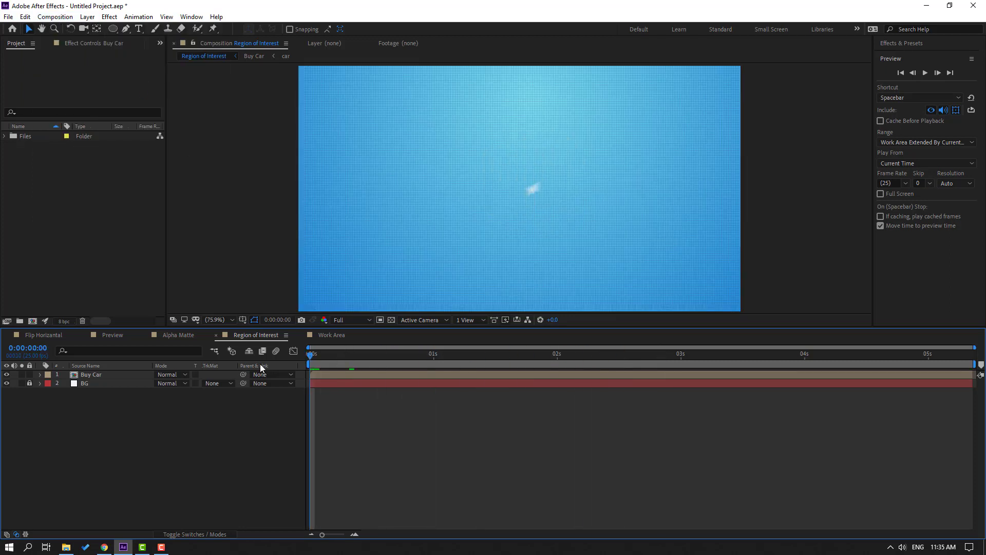
right_click(82, 427)
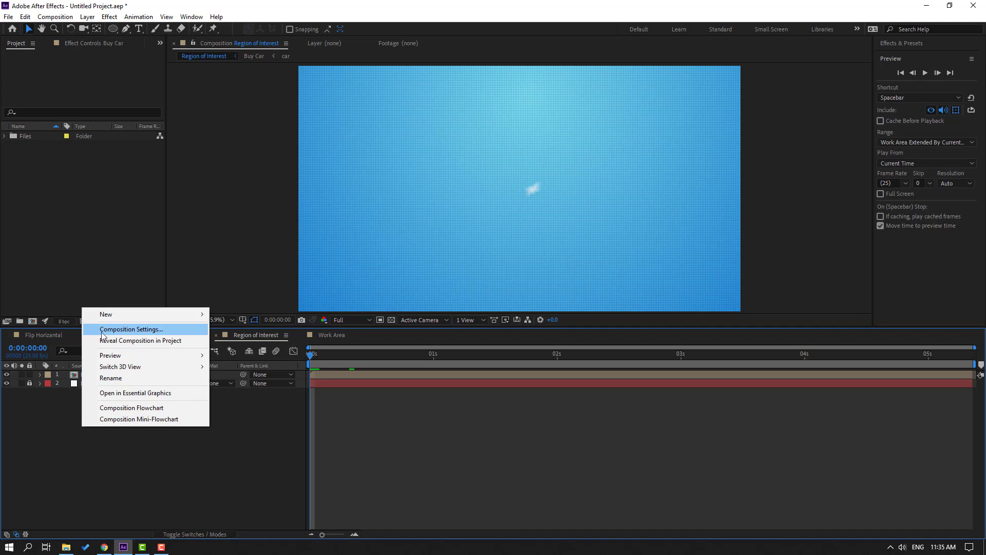
click(131, 329)
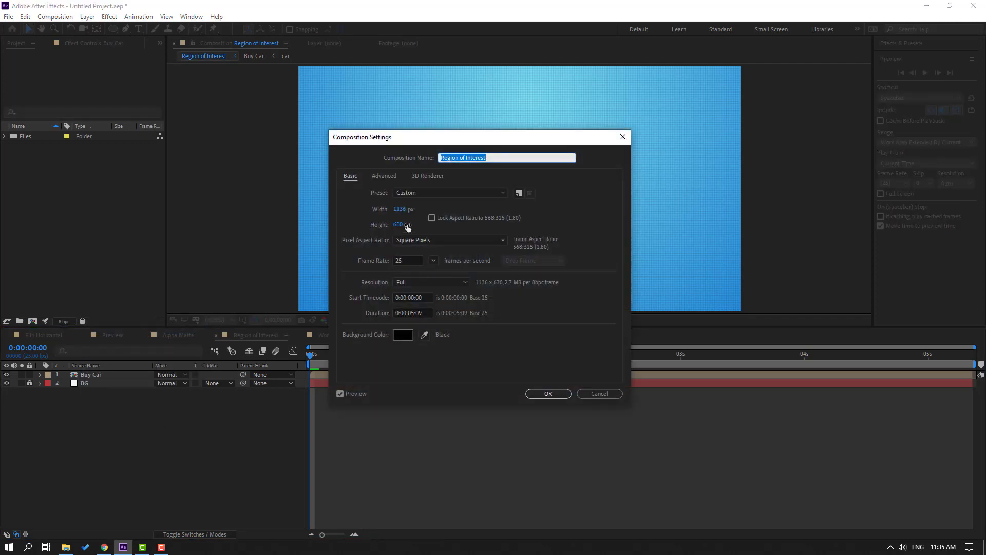
click(396, 211)
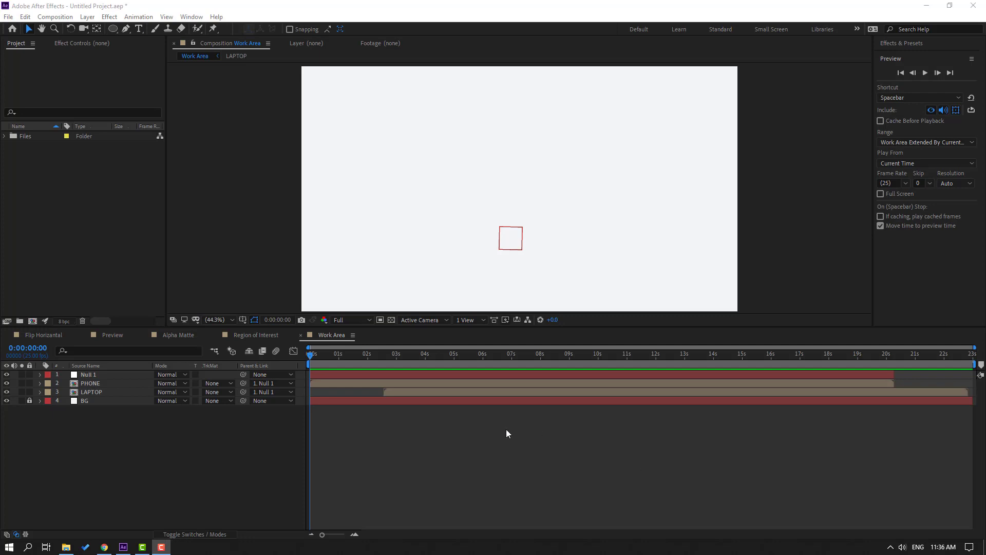
- Scrub the phone-to-laptop animation, set the work area start to 0s, and move to the 4-second mark
drag(304, 359, 426, 364)
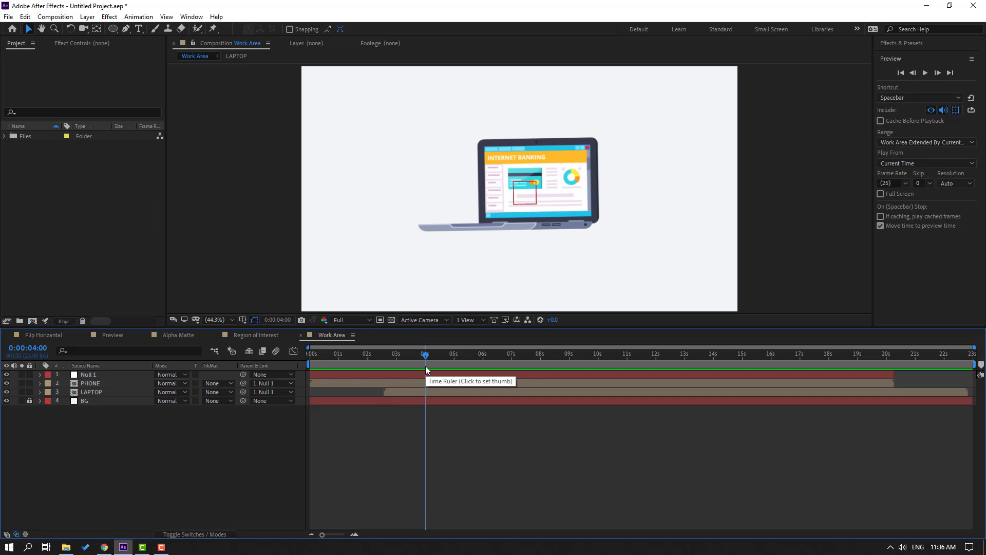
mouse_move(426, 368)
mouse_down()
mouse_move(370, 365)
mouse_move(426, 361)
mouse_up()
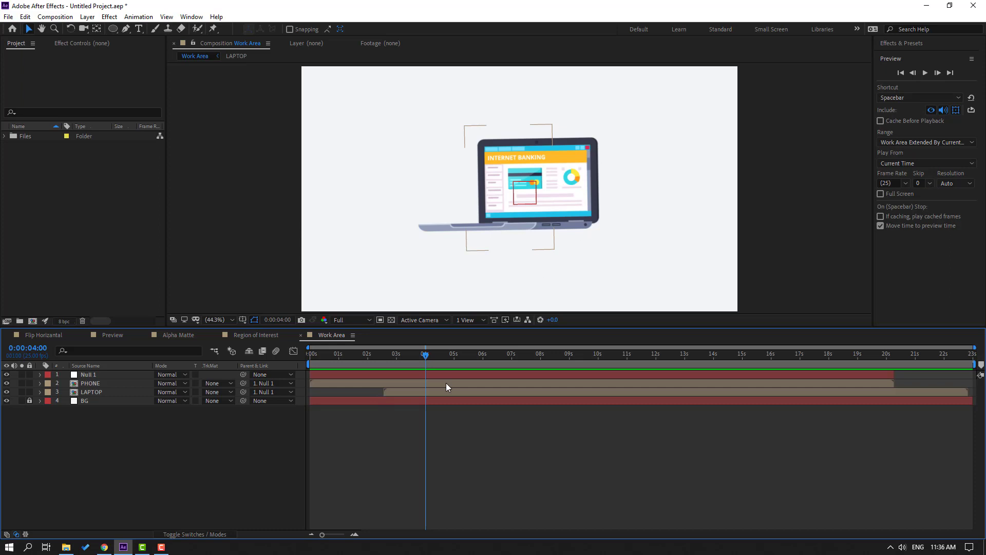
drag(354, 363, 336, 363)
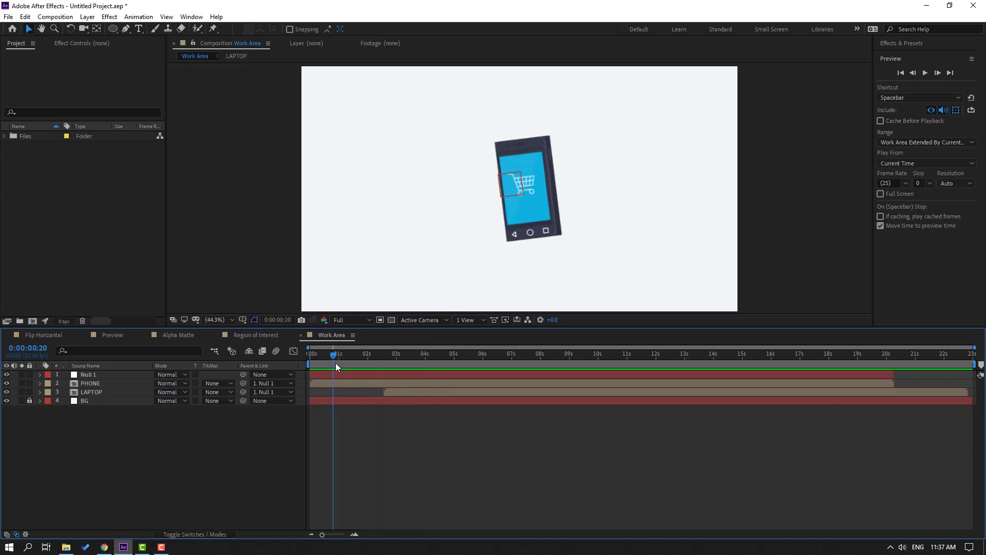
key(b)
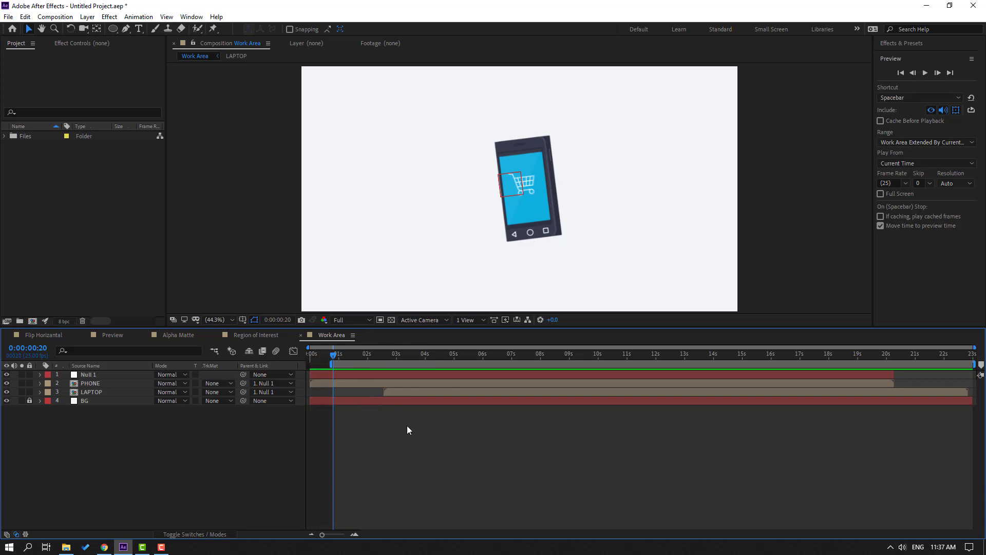
drag(327, 364, 305, 363)
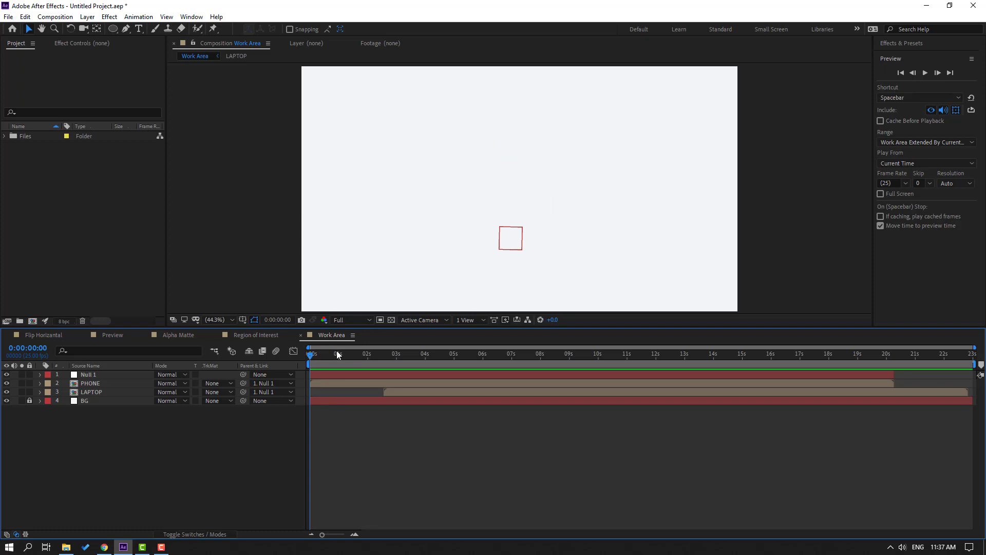
drag(384, 354, 426, 360)
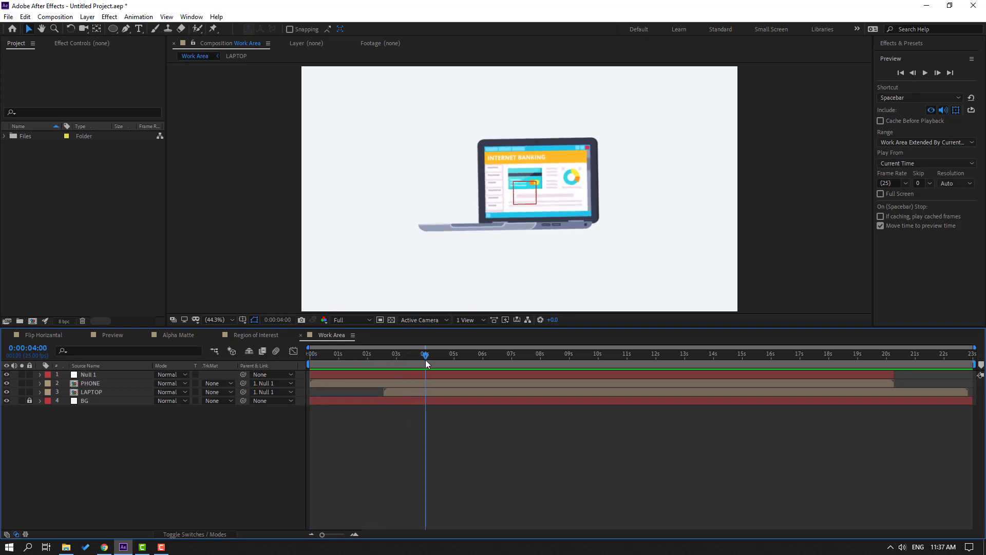
- Set the Work Area comp's work area to end at 04:00
key(n)
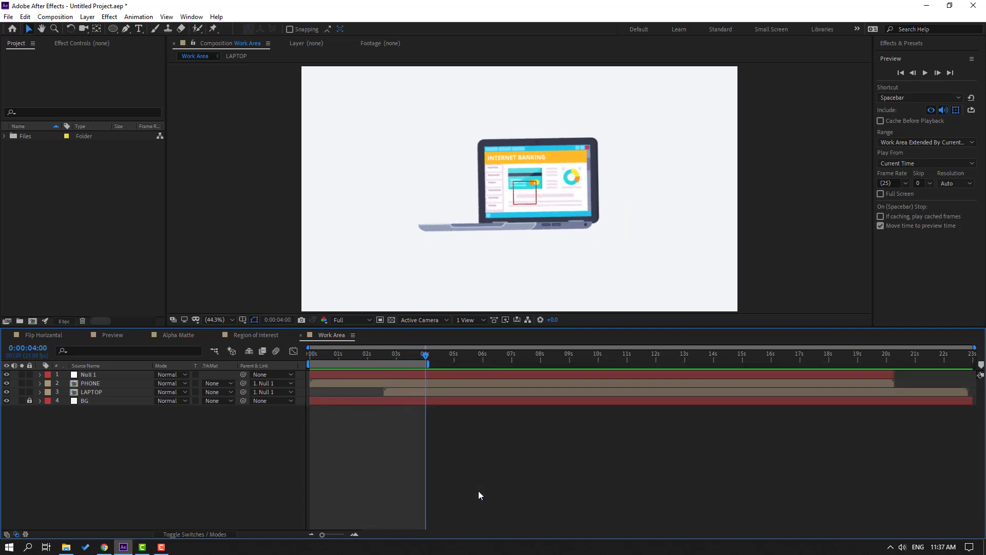
drag(425, 355, 319, 356)
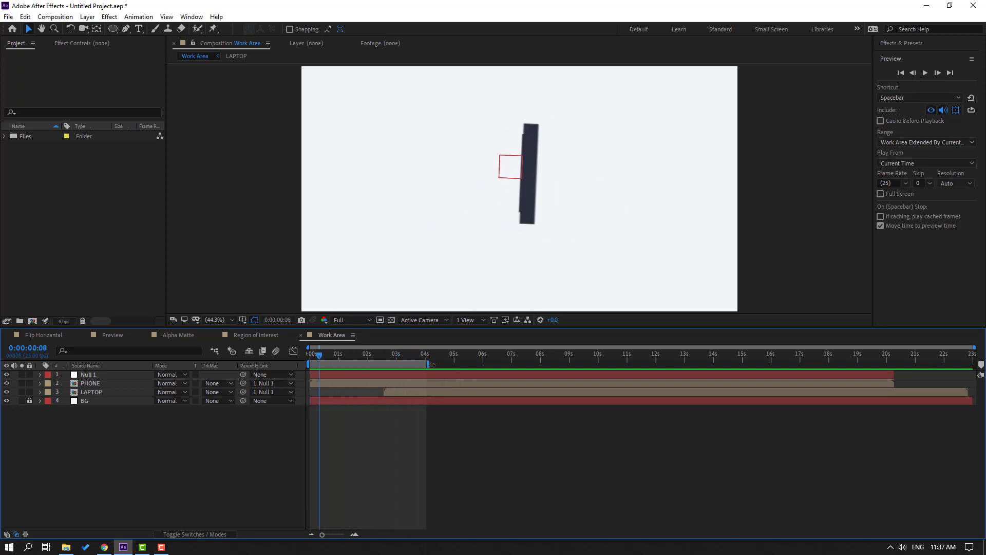
drag(431, 364, 821, 364)
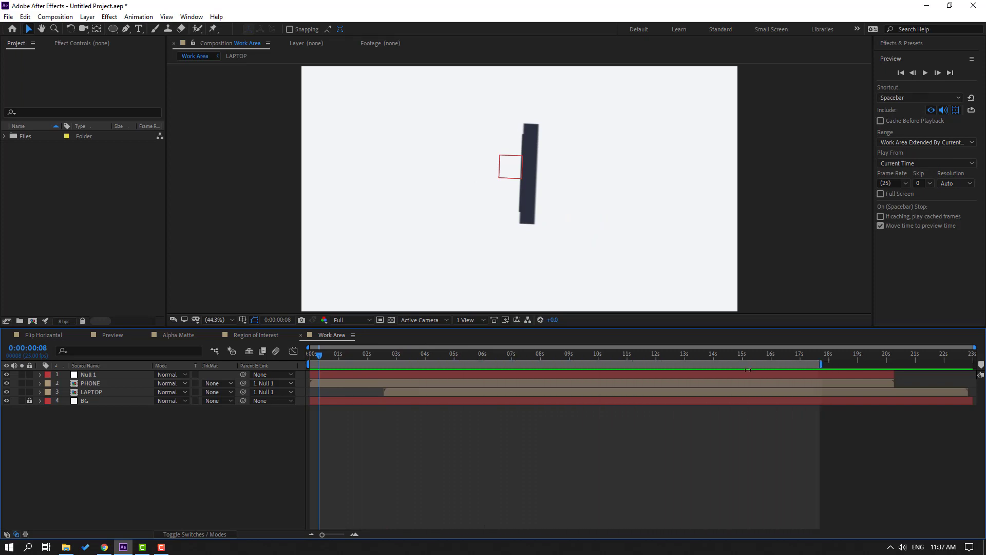
drag(748, 370, 427, 367)
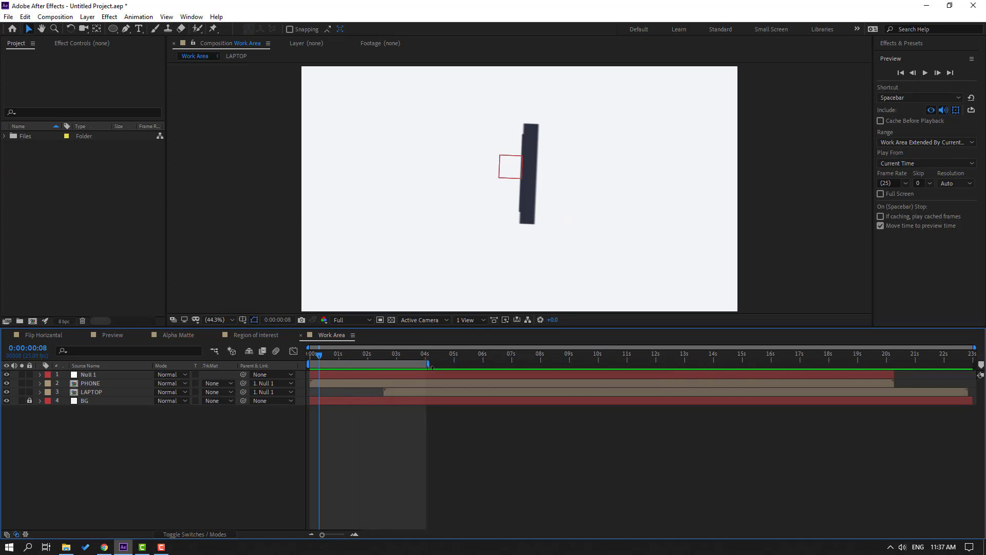
- Return to the first frame and trim the comp to its four-second work area
drag(322, 361, 311, 362)
right_click(344, 364)
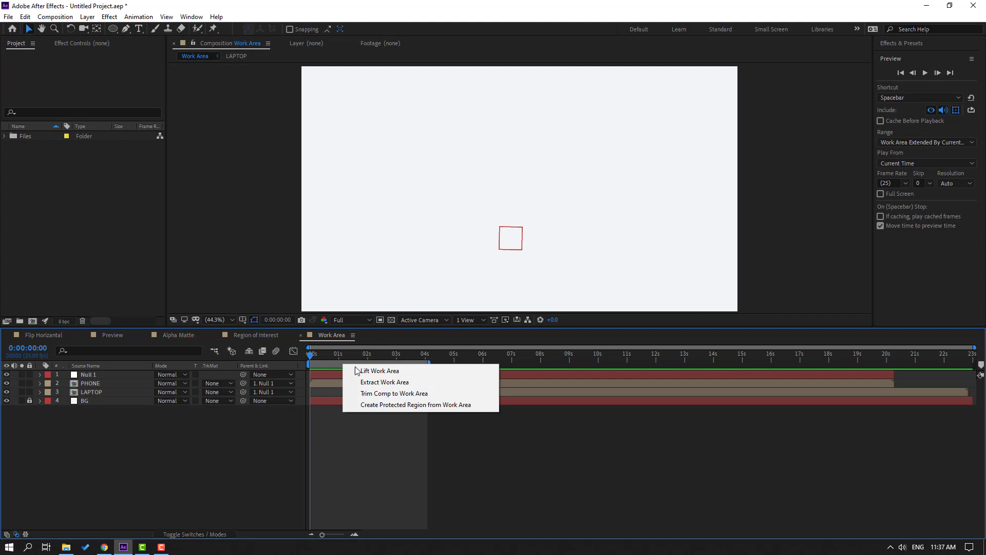
click(476, 393)
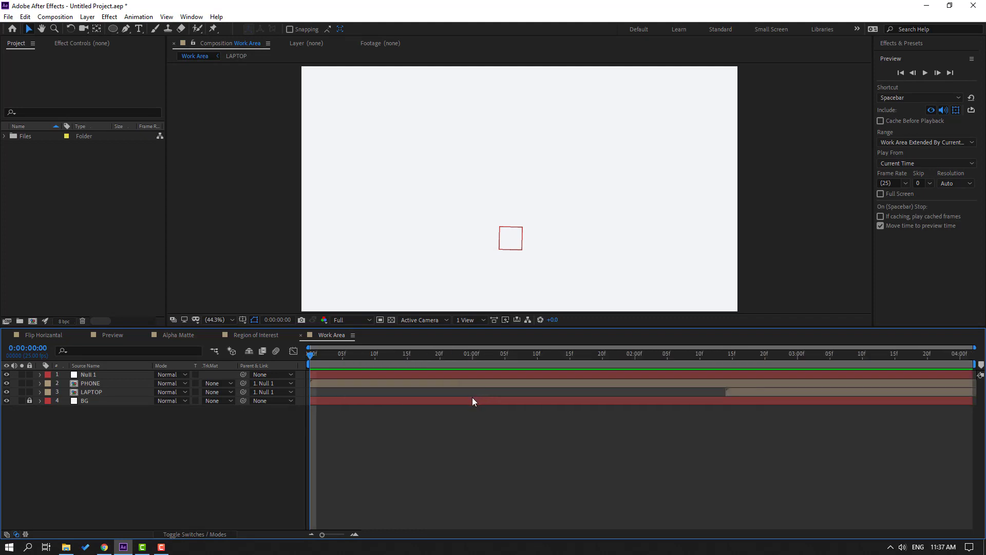
- Start a Spacebar preview of the trimmed 4-second Work Area comp's phone animation
key(space)
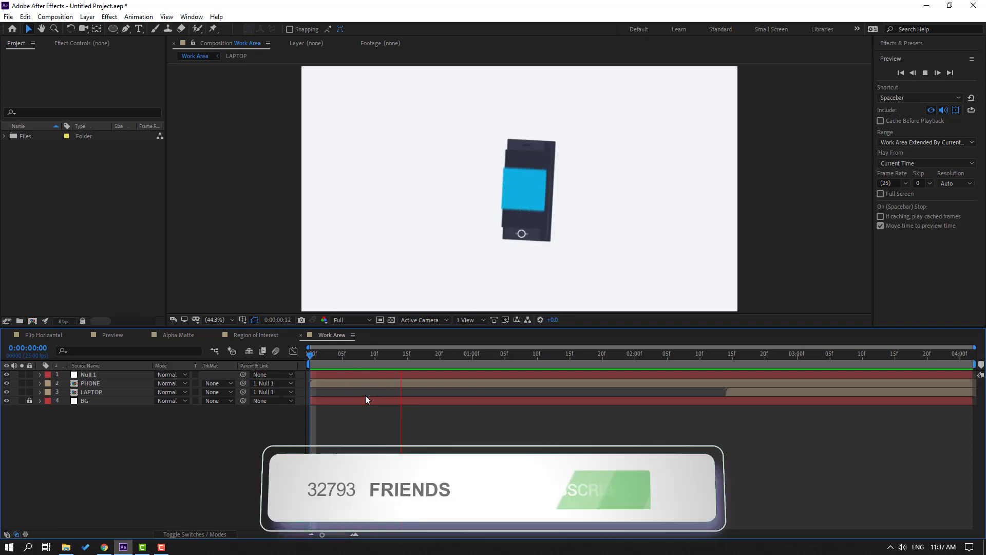